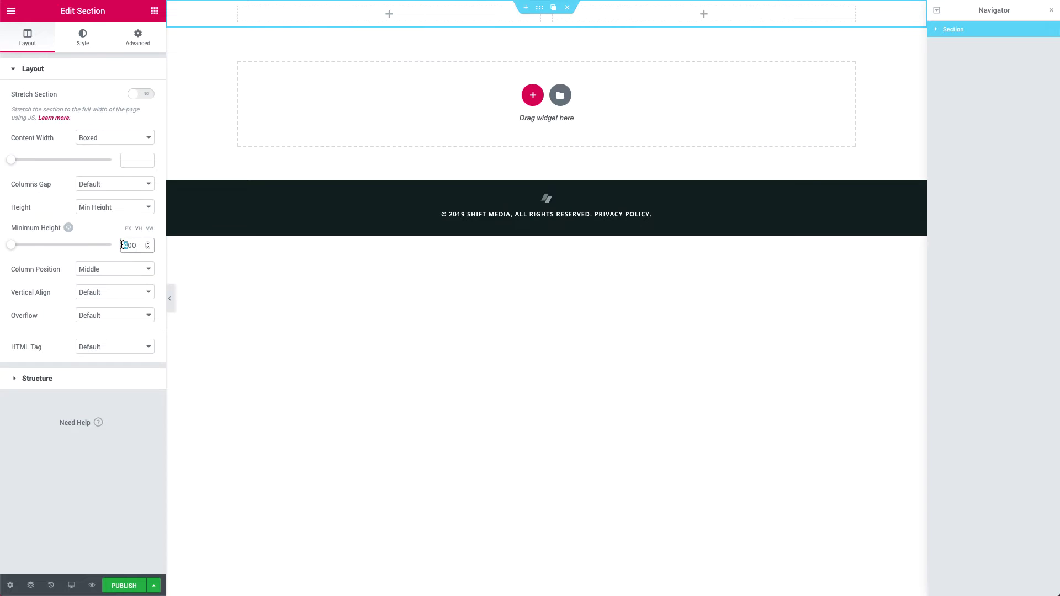
Set the two-column section's minimum height to 100 VH and give it a classic red #cc0000 background
{"action": "type", "text": "100"}
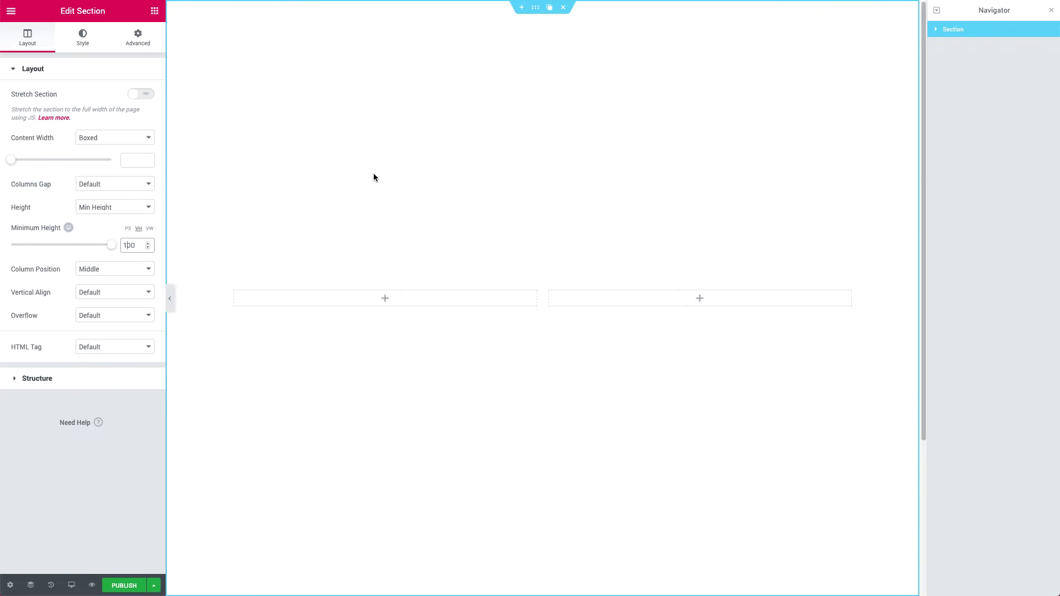
{"action": "left_click", "coordinate": [83, 38]}
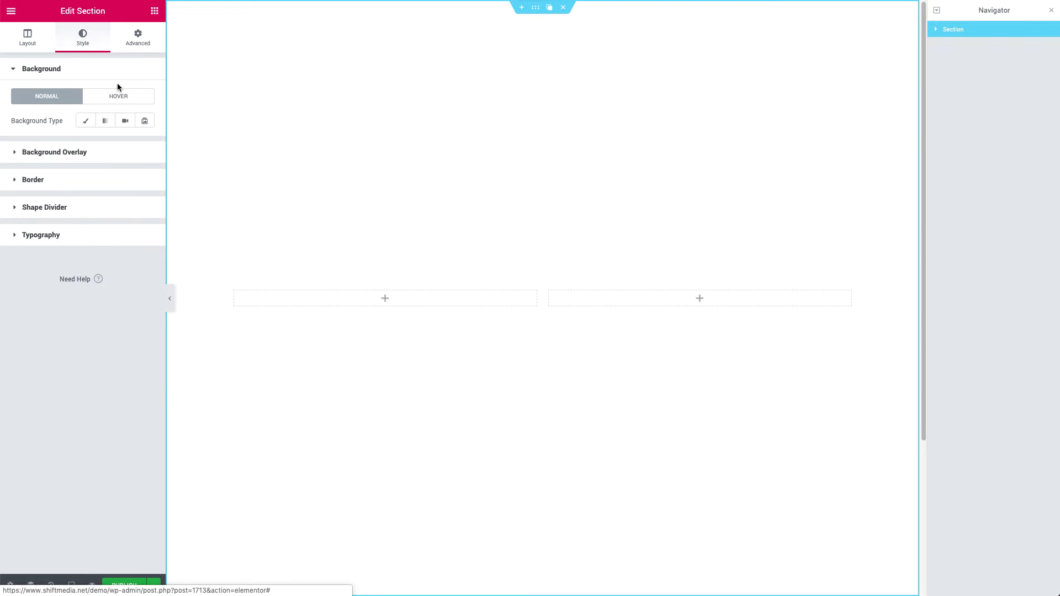
{"action": "left_click", "coordinate": [85, 121]}
{"action": "left_click", "coordinate": [136, 145]}
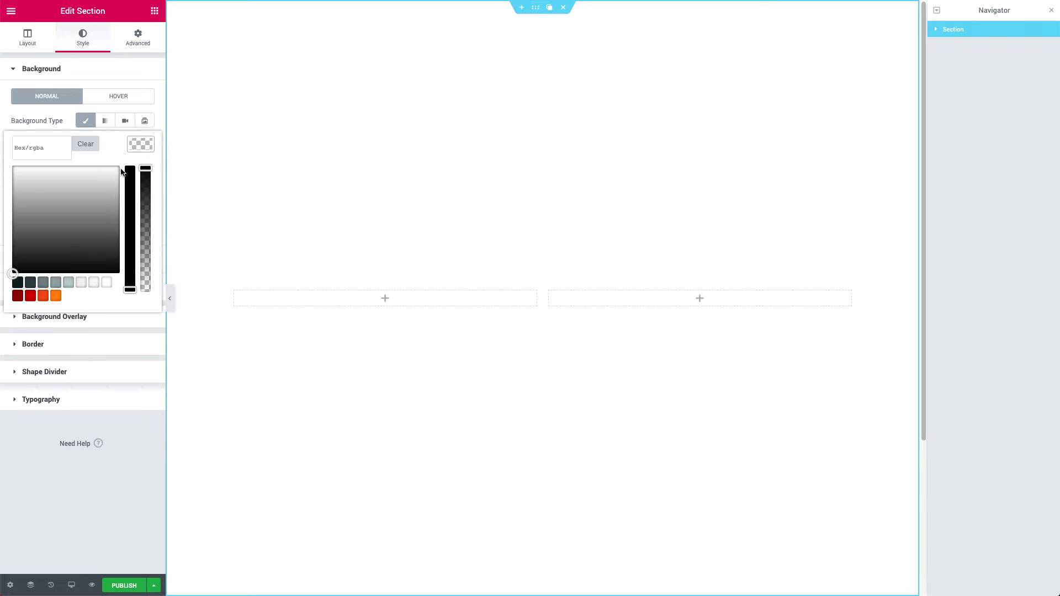
{"action": "left_click", "coordinate": [32, 297]}
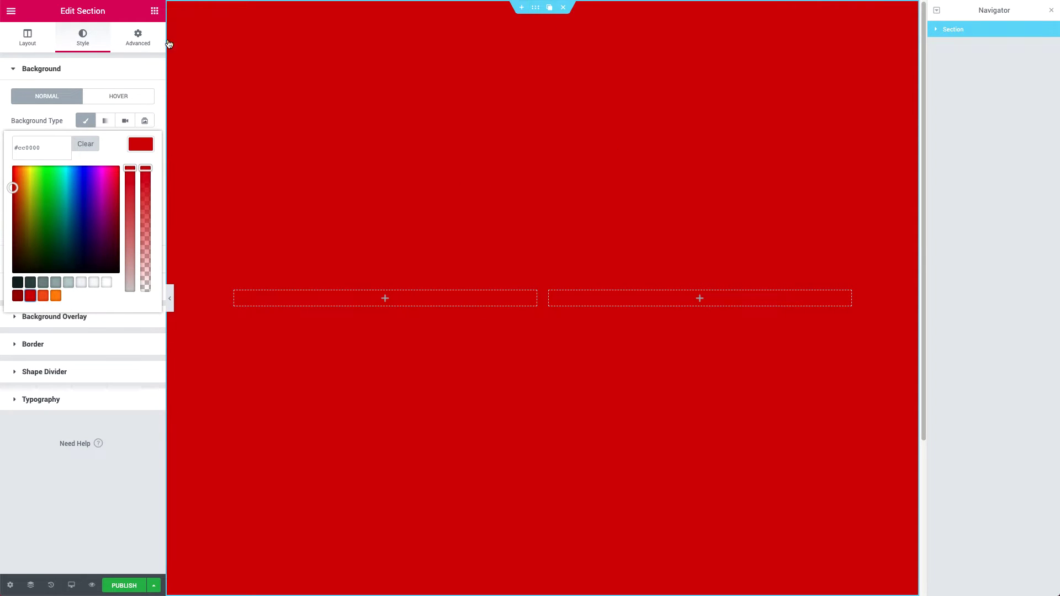
Add a Heading widget to the red section's left column and a Text Editor widget beneath it
{"action": "left_click", "coordinate": [155, 11]}
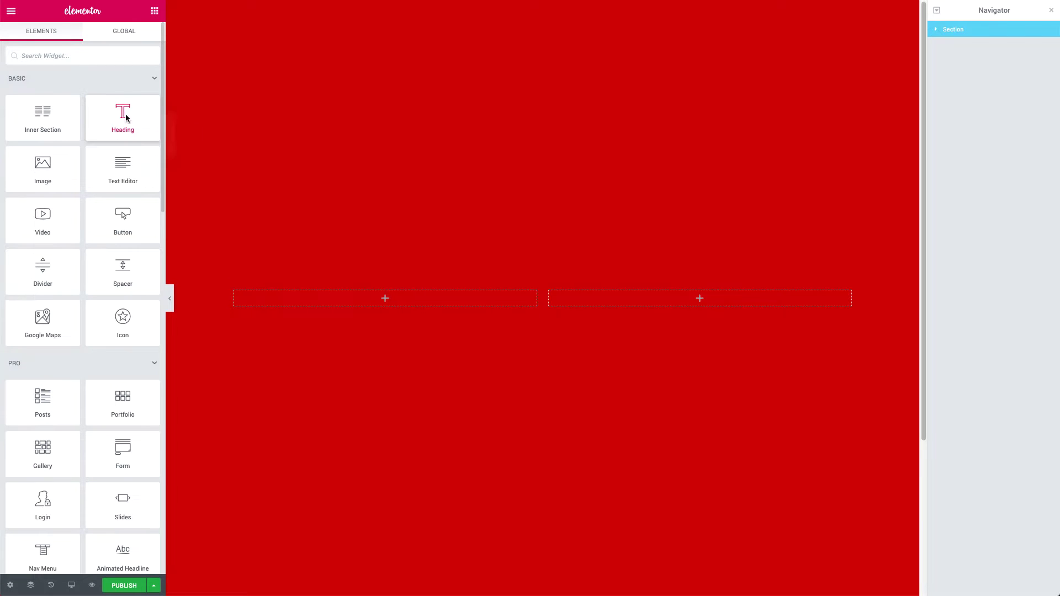
{"action": "left_click_drag", "start_coordinate": [126, 118], "coordinate": [348, 307]}
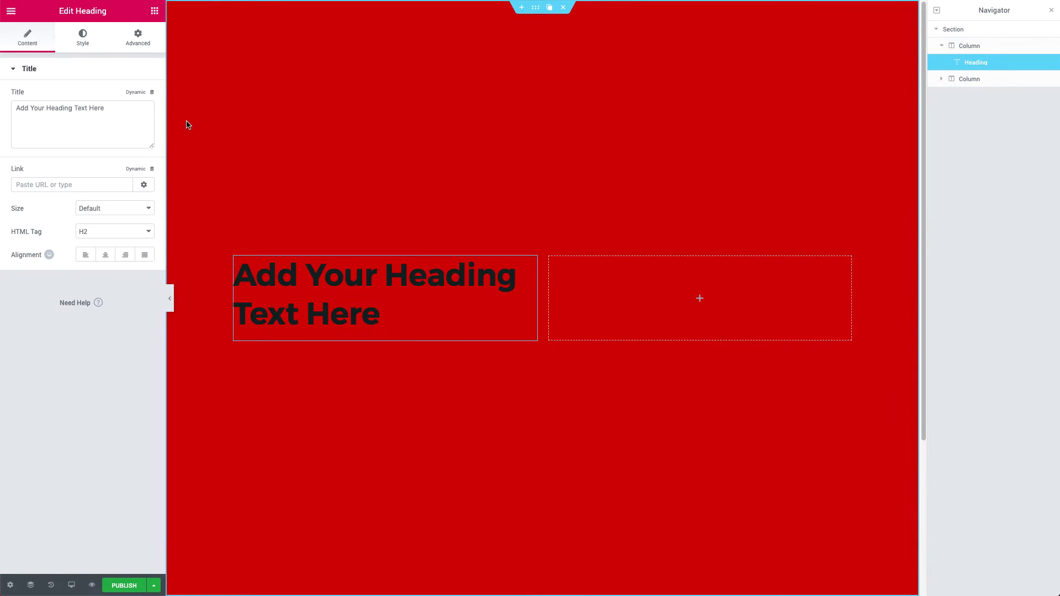
{"action": "left_click", "coordinate": [155, 11]}
{"action": "left_click_drag", "start_coordinate": [122, 161], "coordinate": [303, 315]}
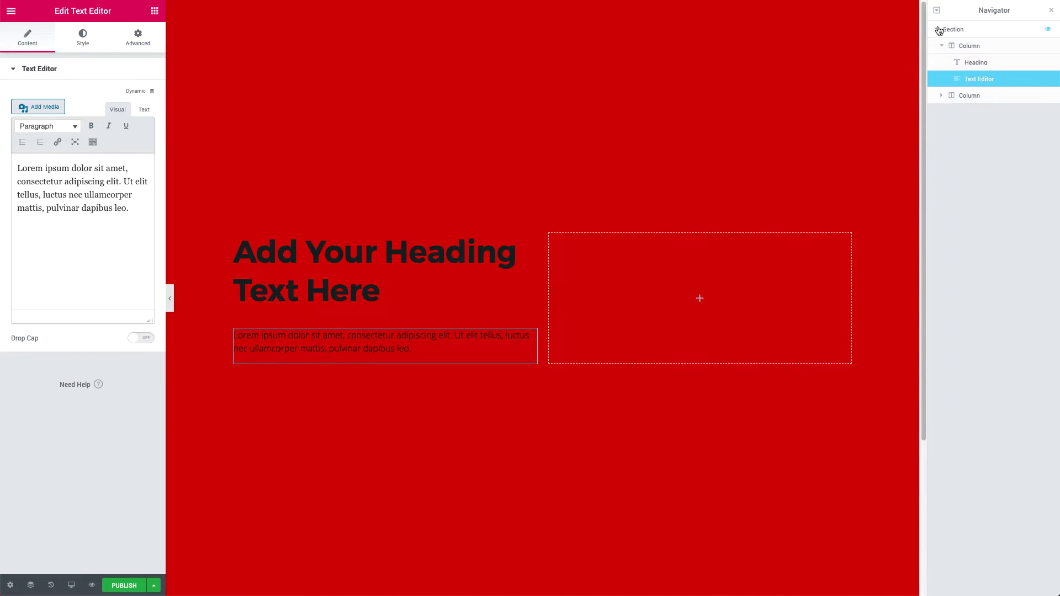
Duplicate the red section containing the heading and text
{"action": "left_click", "coordinate": [964, 31]}
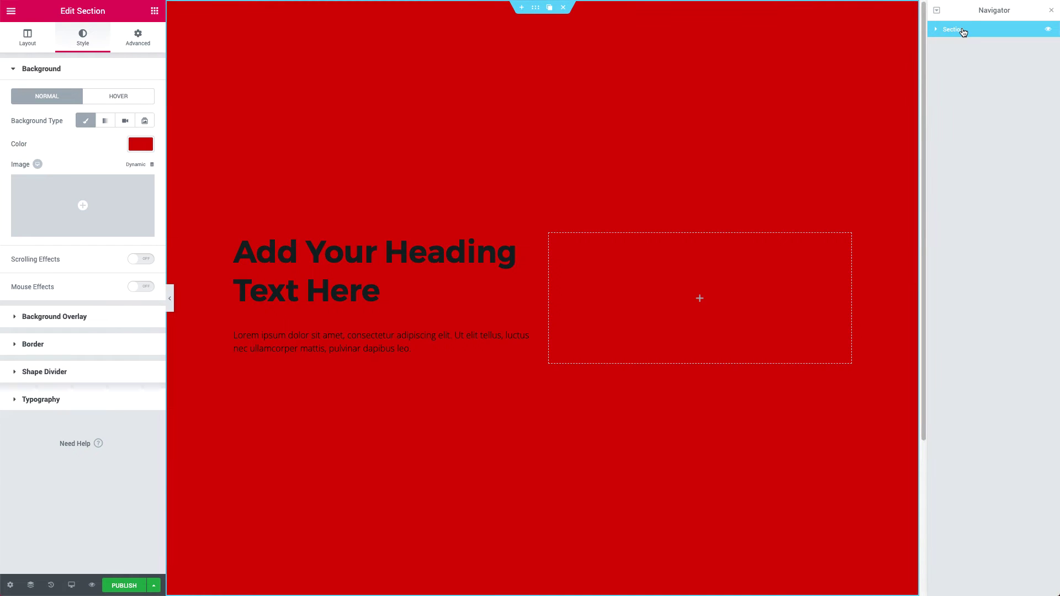
{"action": "key", "text": "ctrl+d"}
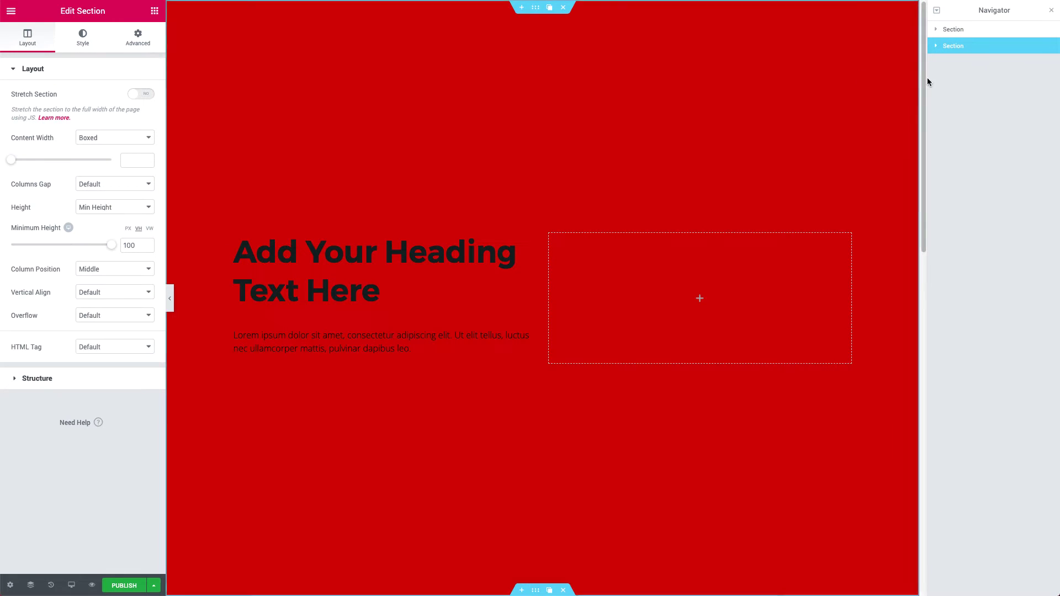
{"action": "scroll", "coordinate": [672, 141], "scroll_direction": "down", "scroll_amount": 4}
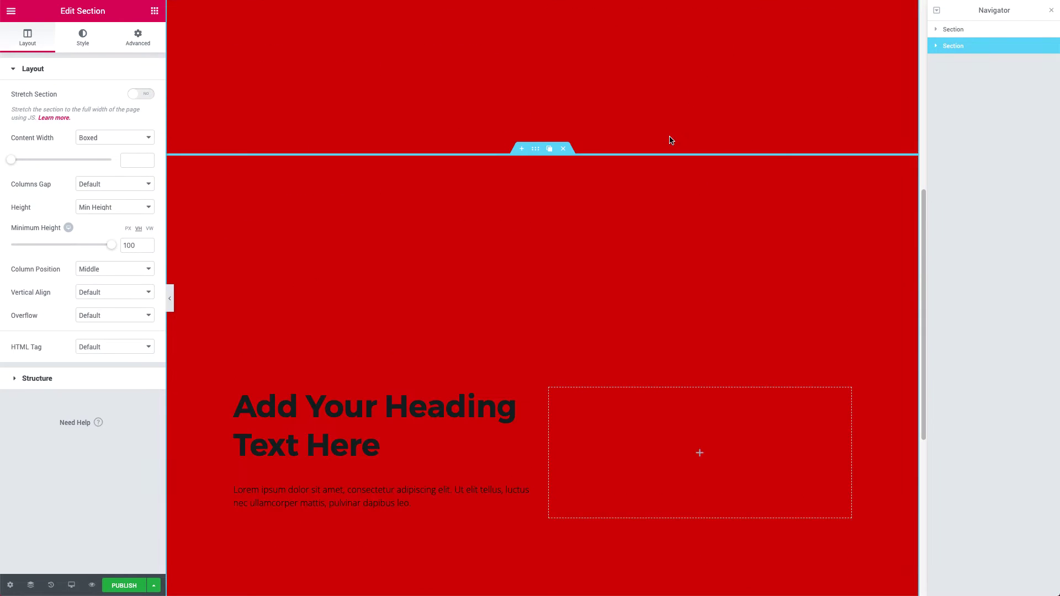
{"action": "left_click", "coordinate": [154, 11]}
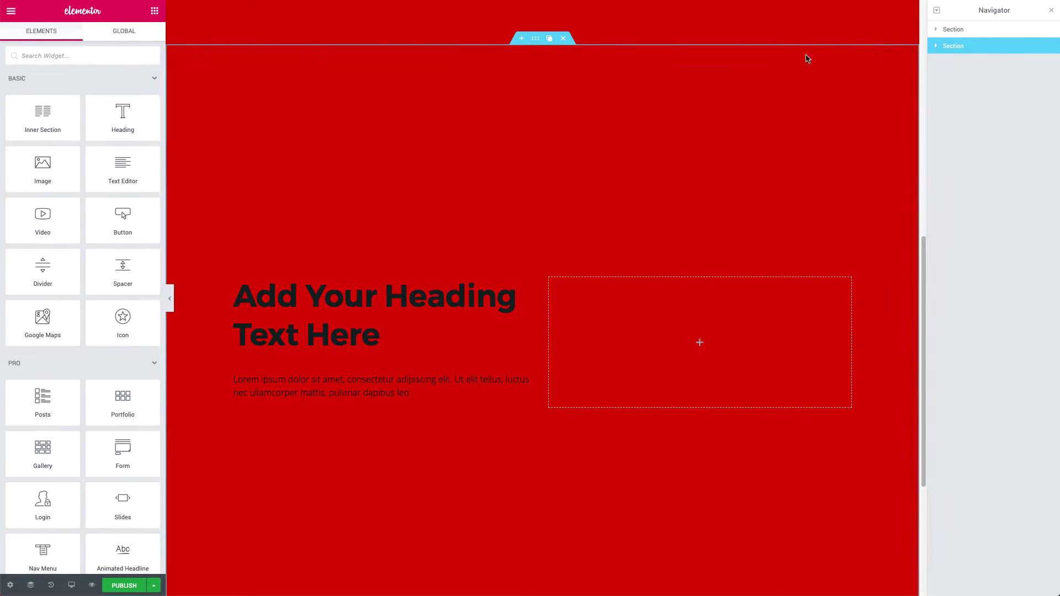
Change the duplicated section's background to light grey #eef2f2 and move its heading-and-text column to the right of the empty column
{"action": "left_click", "coordinate": [952, 46]}
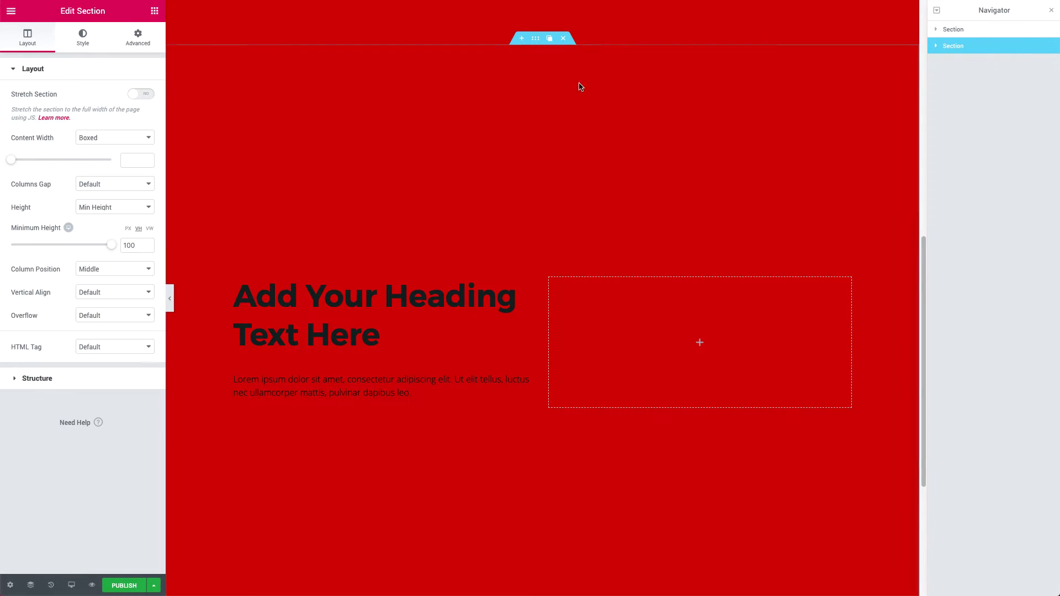
{"action": "left_click", "coordinate": [104, 41]}
{"action": "left_click", "coordinate": [141, 145]}
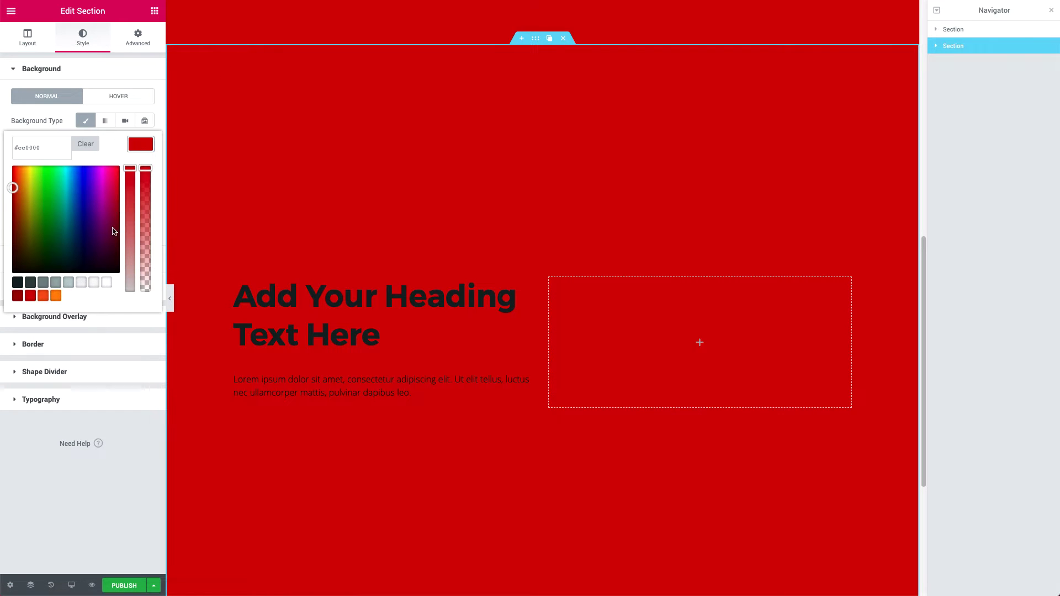
{"action": "left_click", "coordinate": [81, 284]}
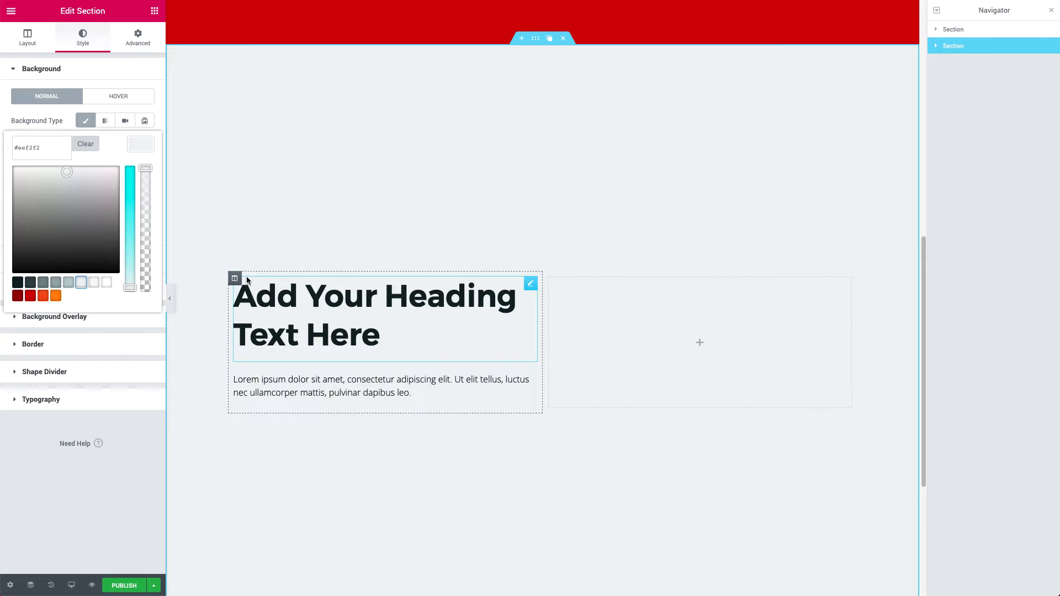
{"action": "left_click_drag", "start_coordinate": [236, 280], "coordinate": [593, 293]}
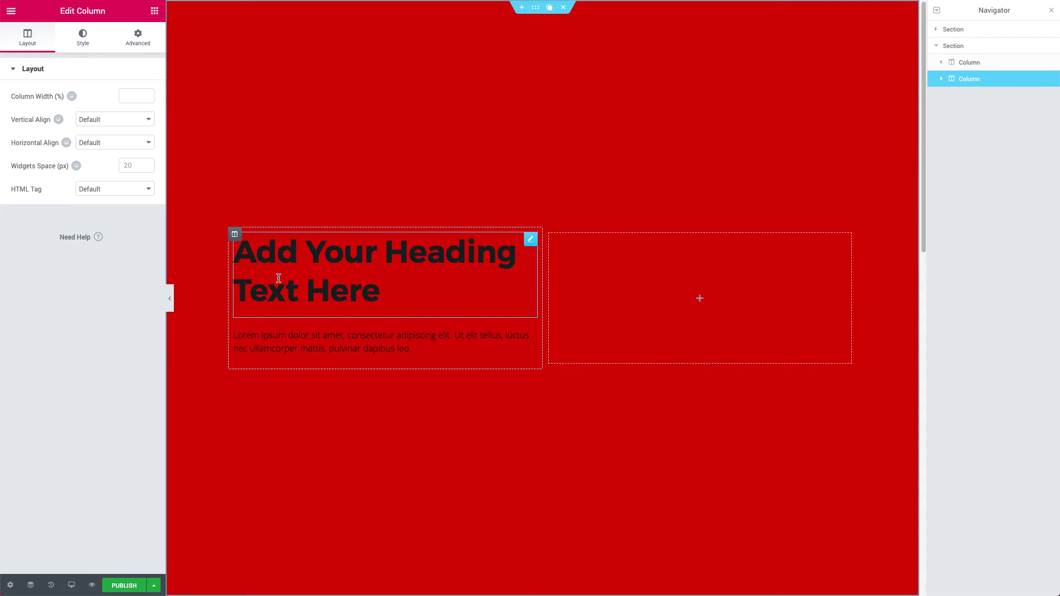
Set the text color of the heading in the red section to white
{"action": "left_click", "coordinate": [283, 272]}
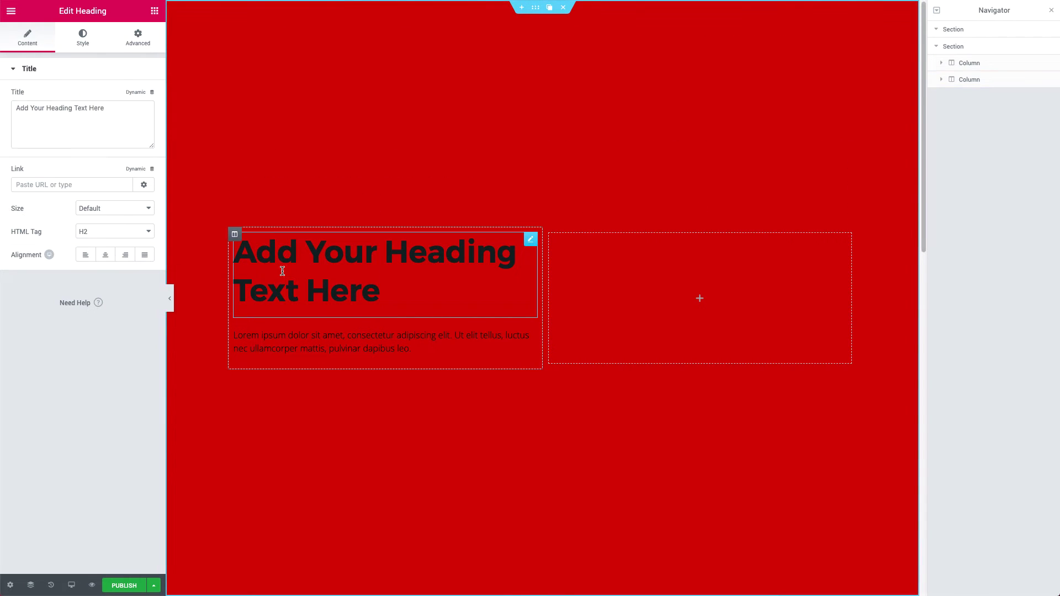
{"action": "left_click", "coordinate": [84, 39]}
{"action": "left_click", "coordinate": [142, 99]}
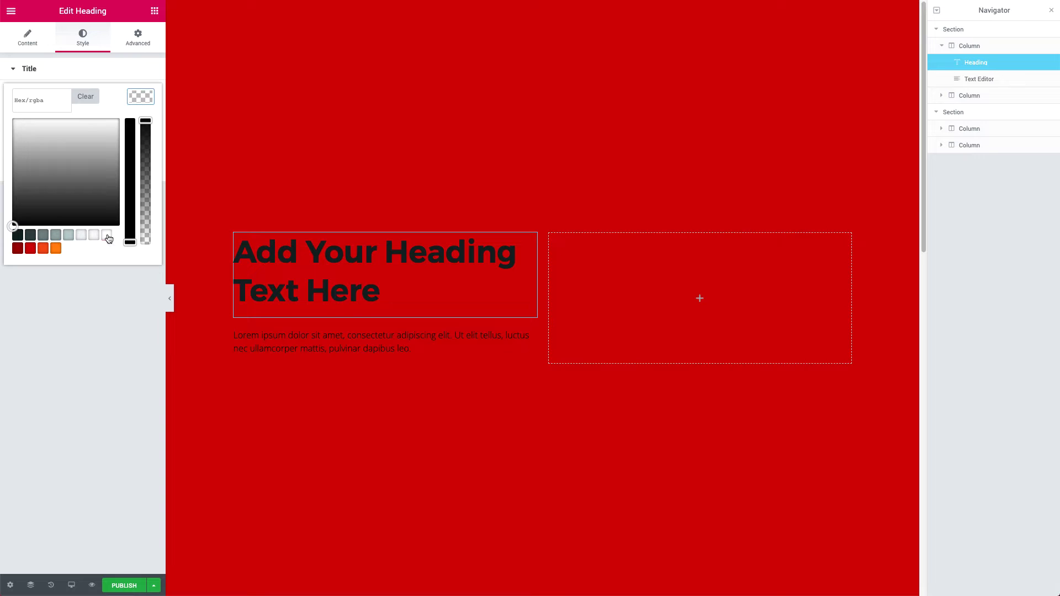
{"action": "left_click", "coordinate": [106, 235]}
Set the text color of the paragraph below the red section's heading to white #ffffff
{"action": "left_click", "coordinate": [268, 336]}
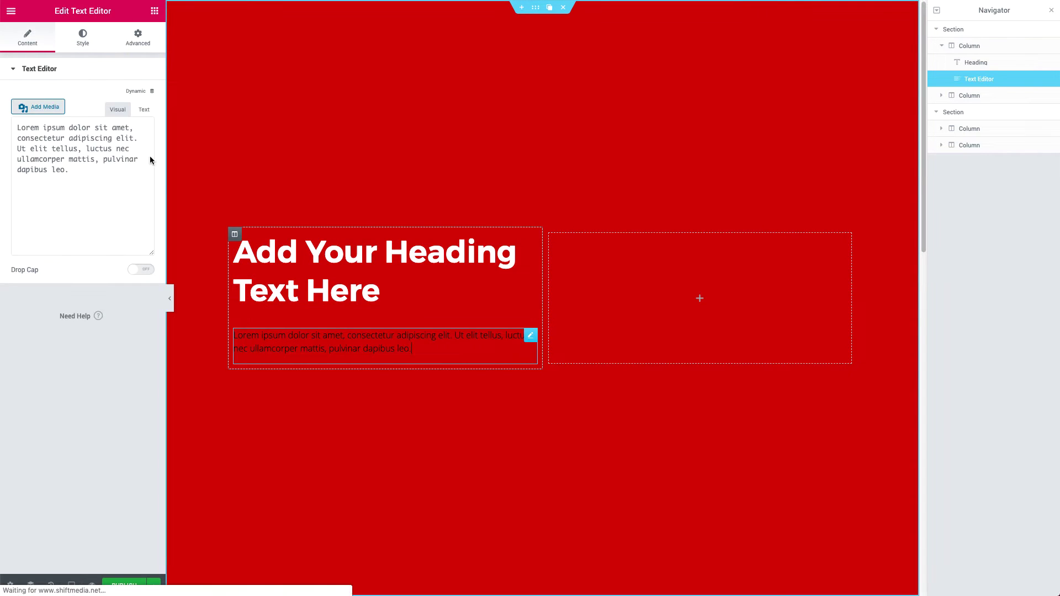
{"action": "left_click", "coordinate": [85, 39]}
{"action": "left_click", "coordinate": [141, 114]}
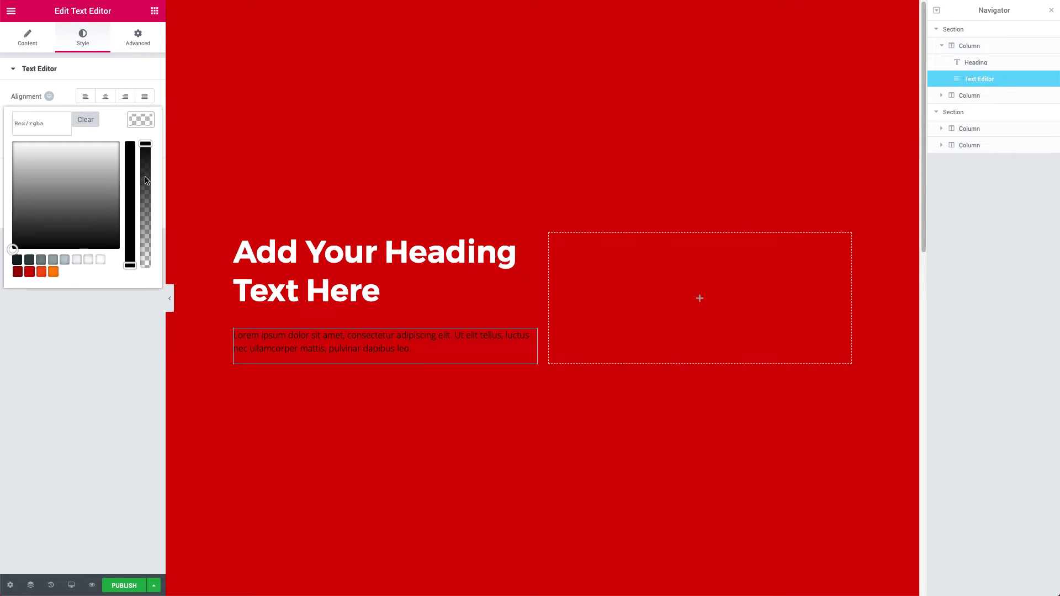
{"action": "left_click", "coordinate": [107, 258]}
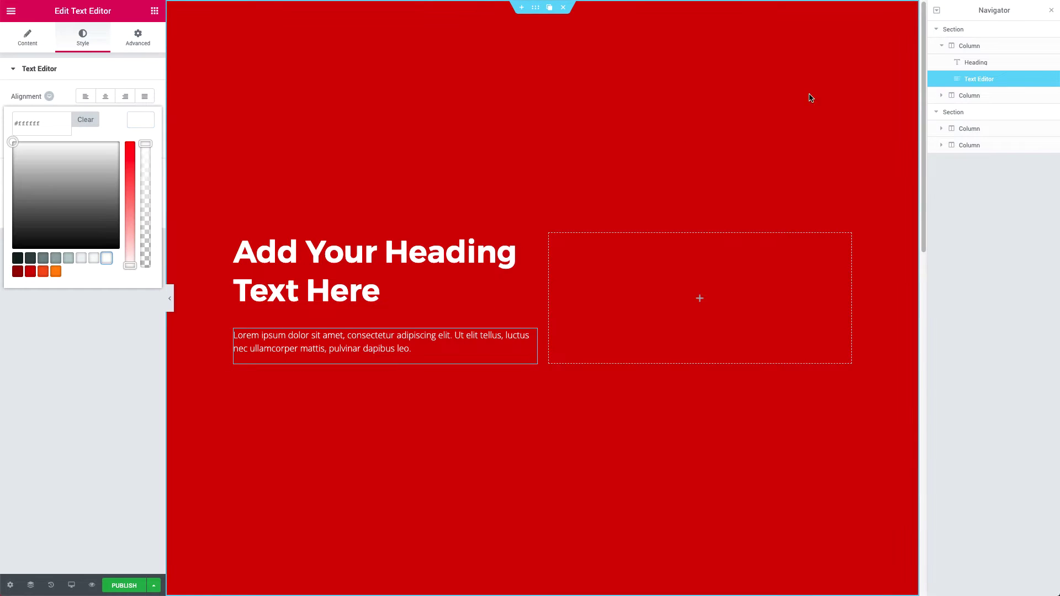
{"action": "left_click_drag", "start_coordinate": [922, 69], "coordinate": [918, 44]}
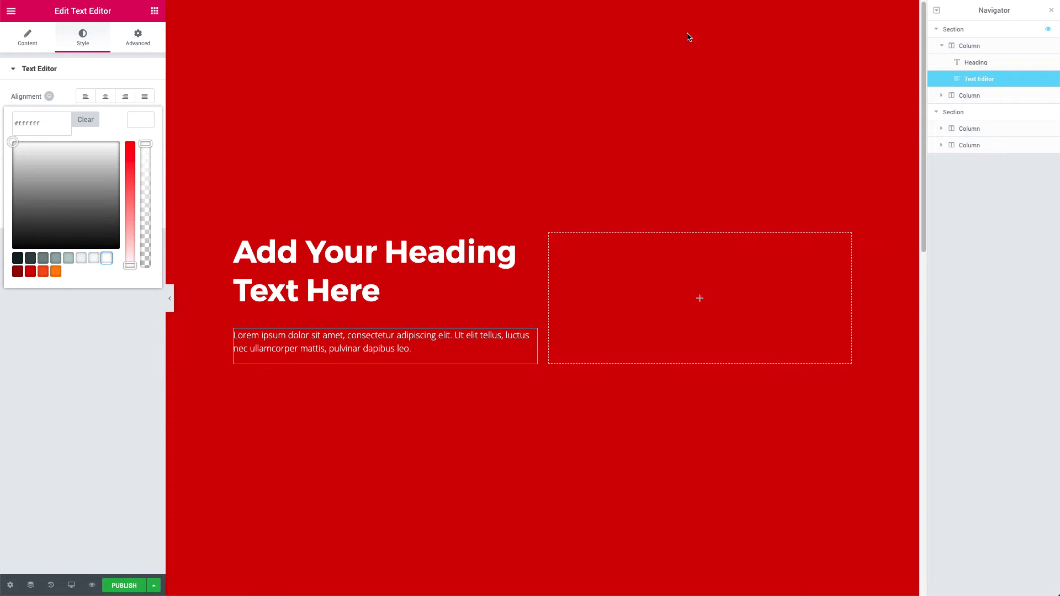
Insert a new single-column section above the red section
{"action": "left_click", "coordinate": [954, 30]}
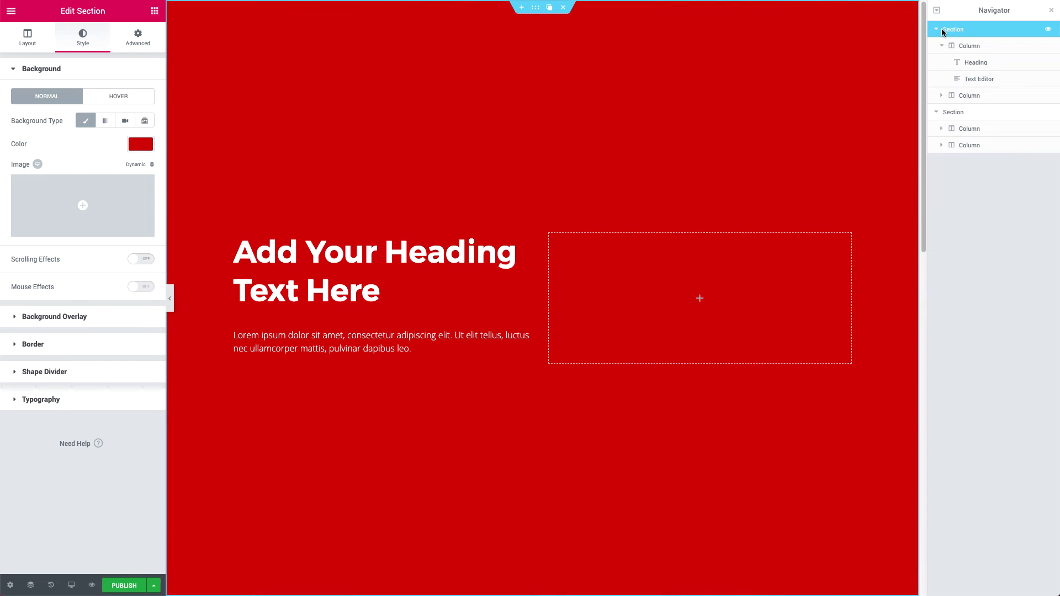
{"action": "left_click", "coordinate": [520, 9]}
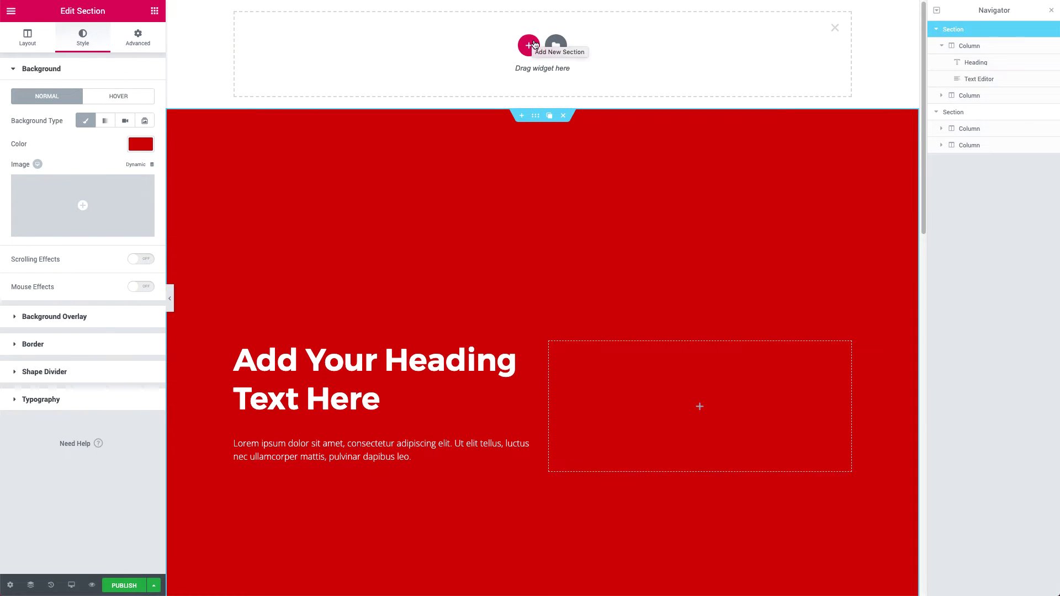
{"action": "left_click", "coordinate": [529, 45]}
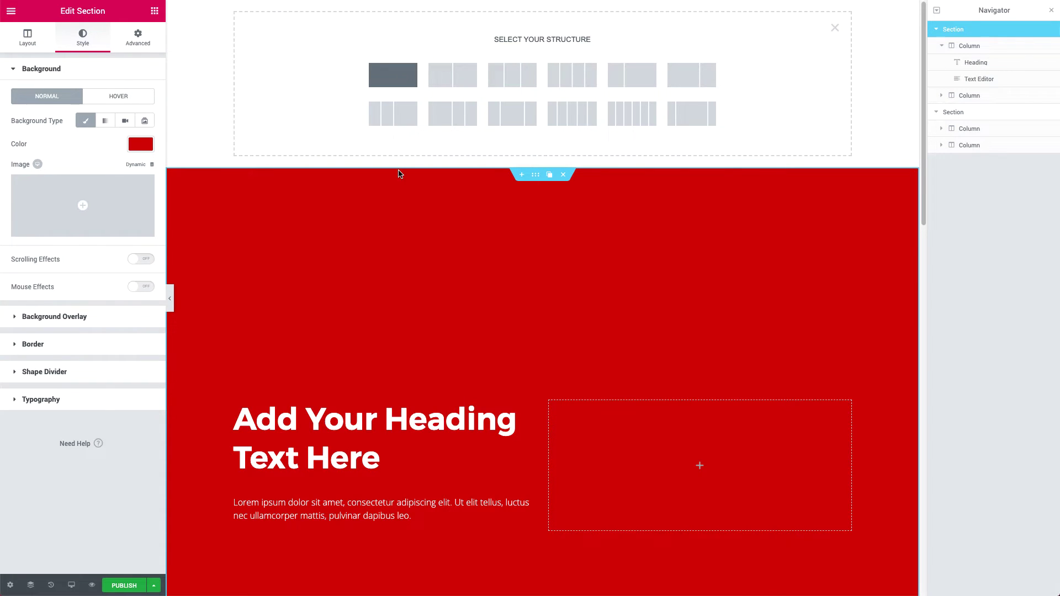
{"action": "left_click", "coordinate": [395, 76]}
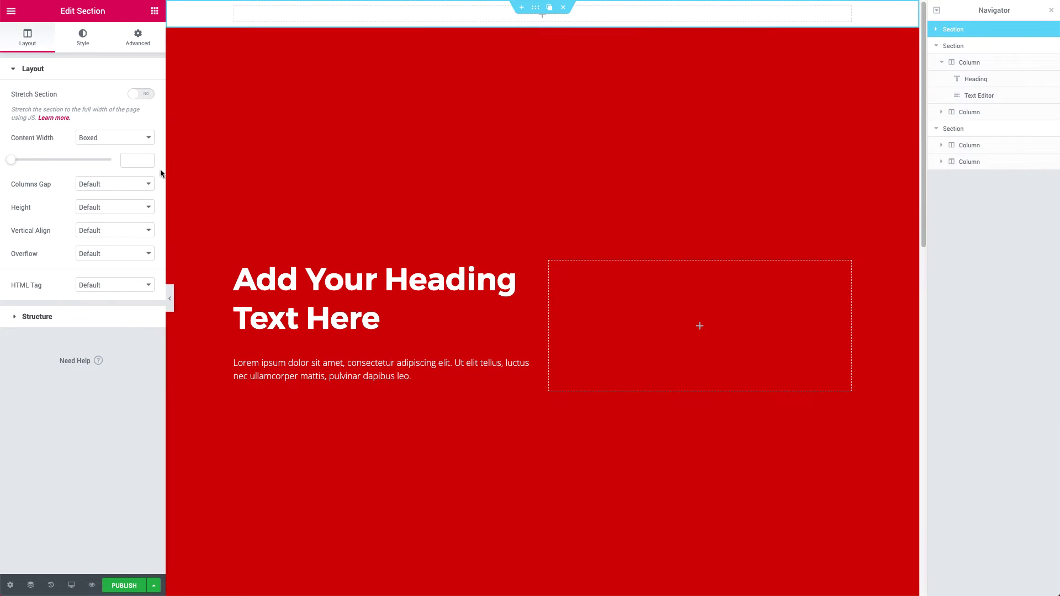
Set the new top section's height to Min Height with a minimum of 120 px
{"action": "left_click", "coordinate": [108, 207]}
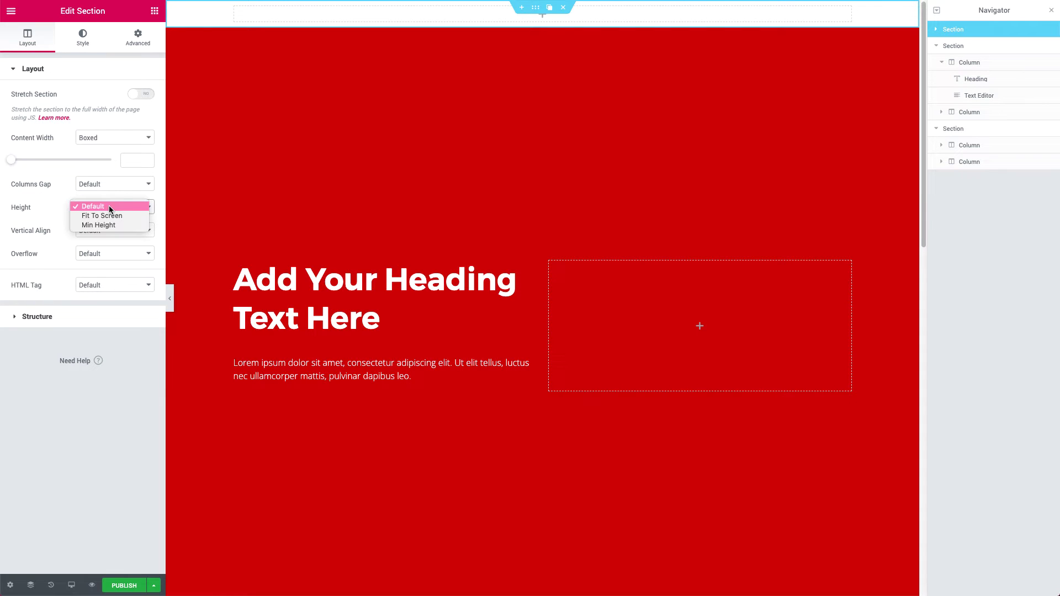
{"action": "left_click", "coordinate": [108, 226]}
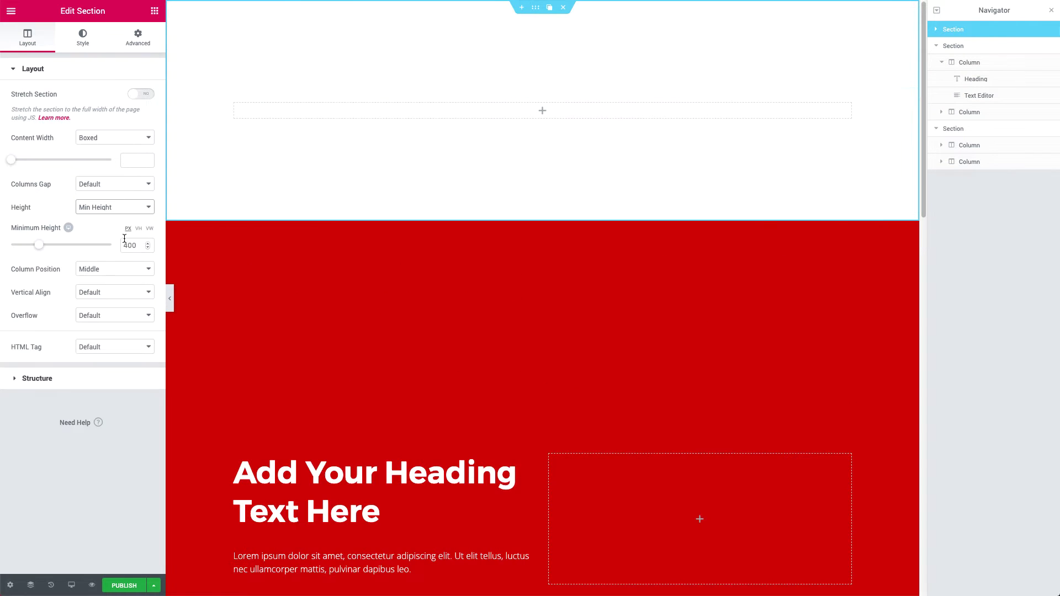
{"action": "left_click_drag", "start_coordinate": [131, 245], "coordinate": [123, 248]}
{"action": "type", "text": "120"}
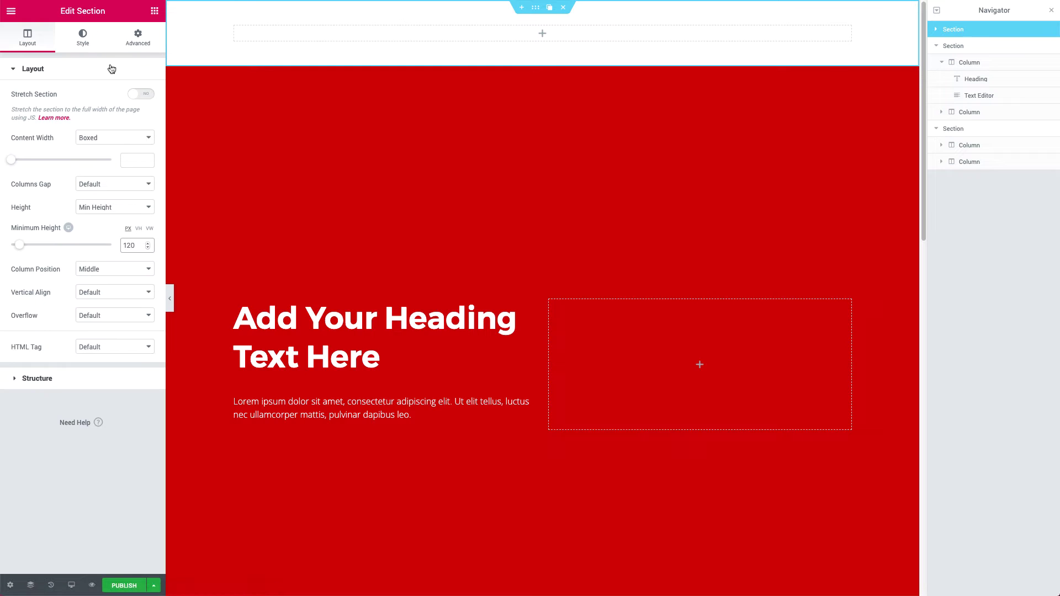
Unlink the top section's margins and set its bottom margin to -120 px with a top margin of 0
{"action": "left_click", "coordinate": [138, 37]}
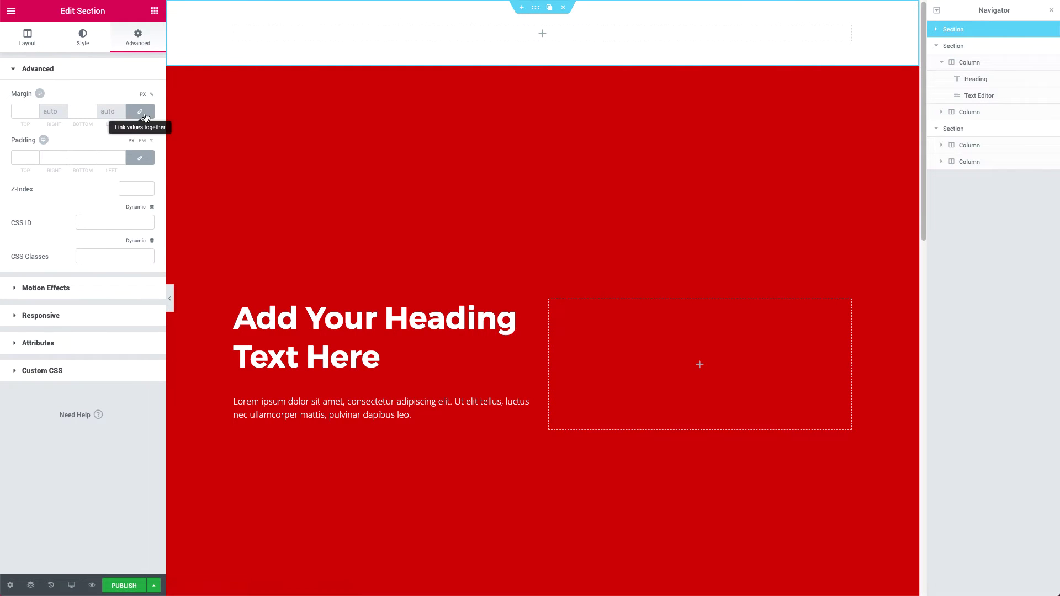
{"action": "left_click", "coordinate": [140, 114]}
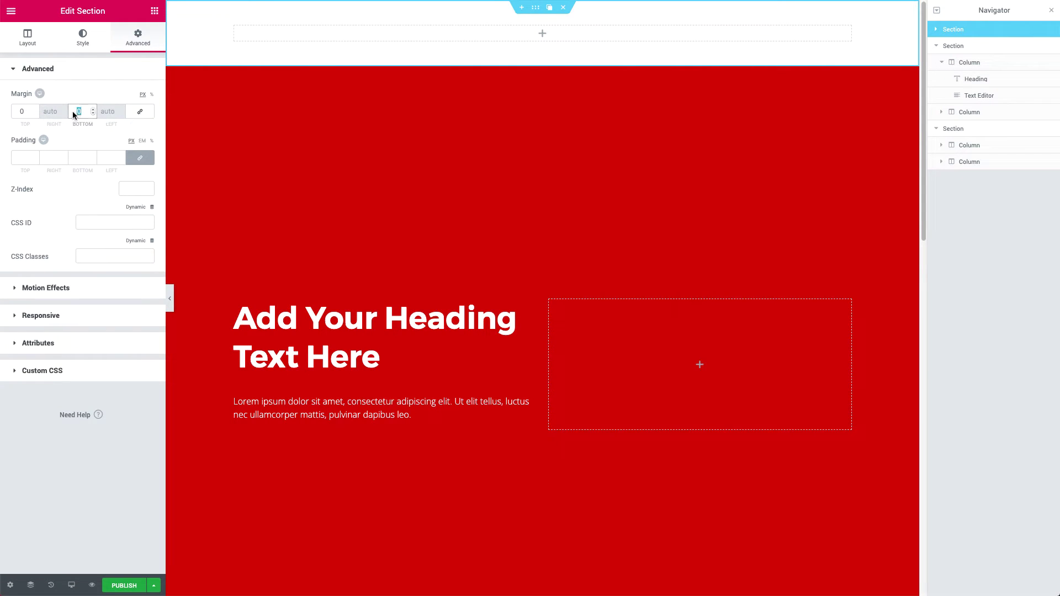
{"action": "type", "text": "12"}
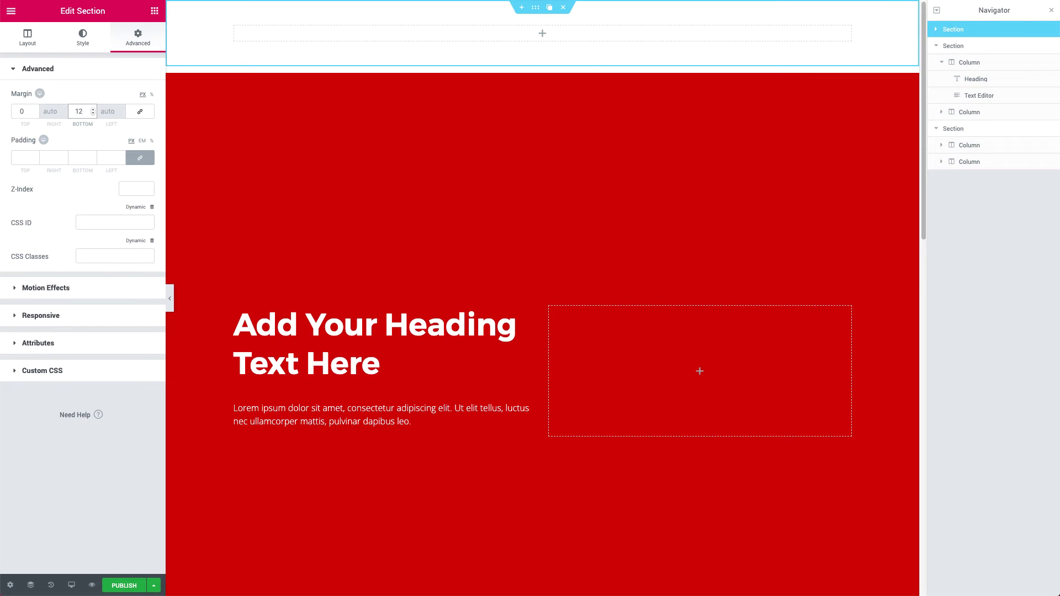
{"action": "type", "text": "0"}
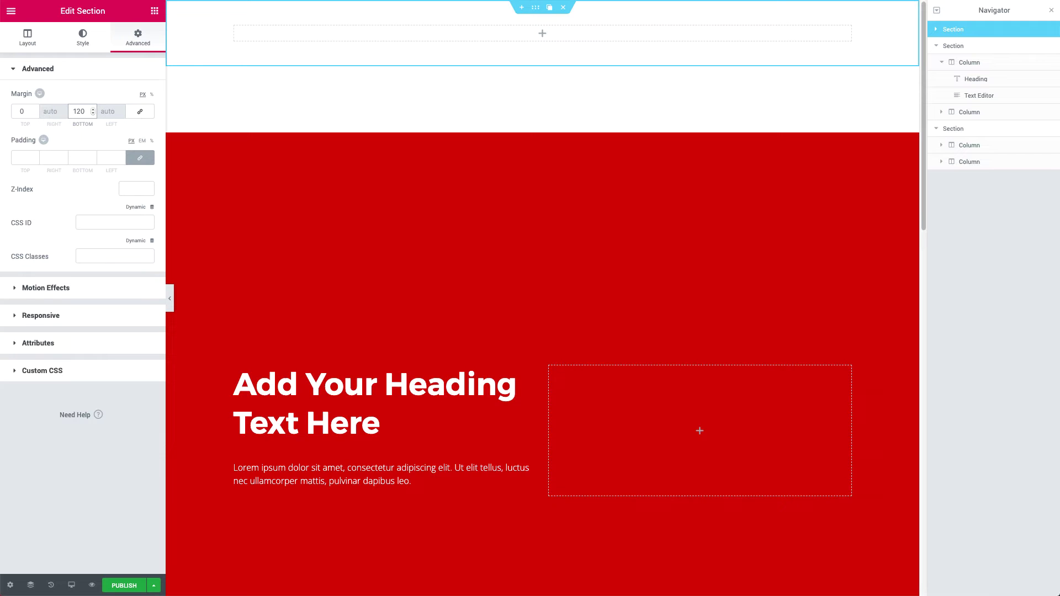
{"action": "type", "text": "-"}
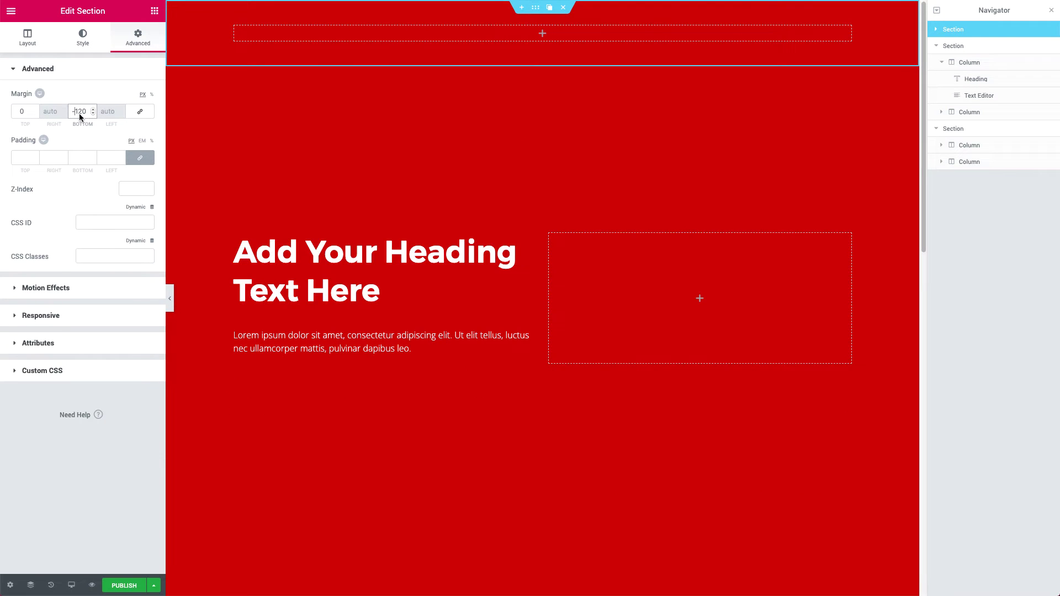
Give the top section a Z-index of 1 and the CSS ID "header"
{"action": "left_click", "coordinate": [125, 189]}
{"action": "left_click", "coordinate": [108, 224]}
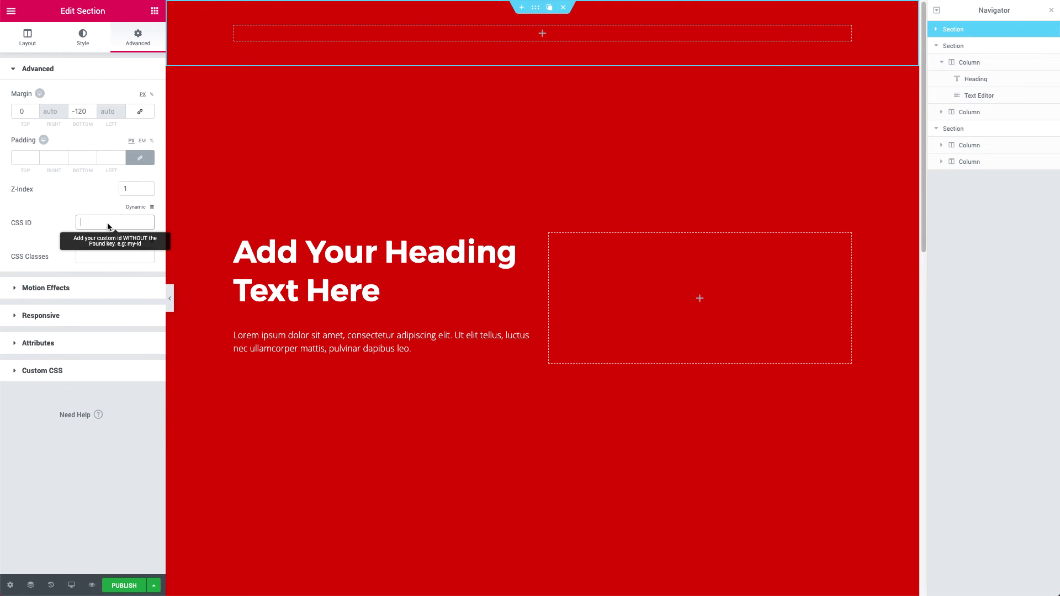
{"action": "type", "text": "header"}
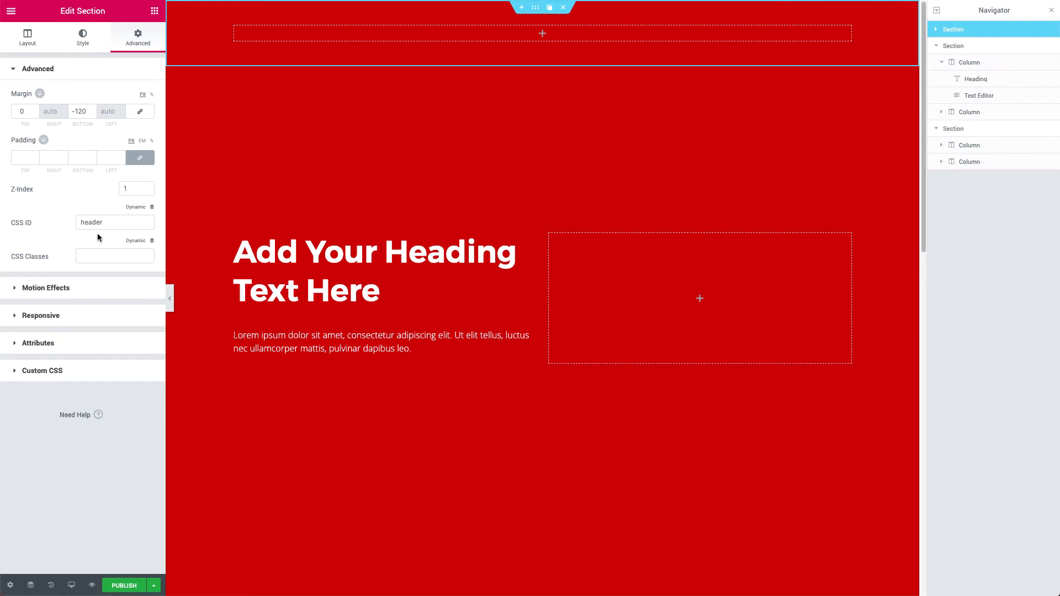
Make the header section sticky to the top with an effects offset of 1
{"action": "double_click", "coordinate": [90, 223]}
{"action": "left_click", "coordinate": [125, 481]}
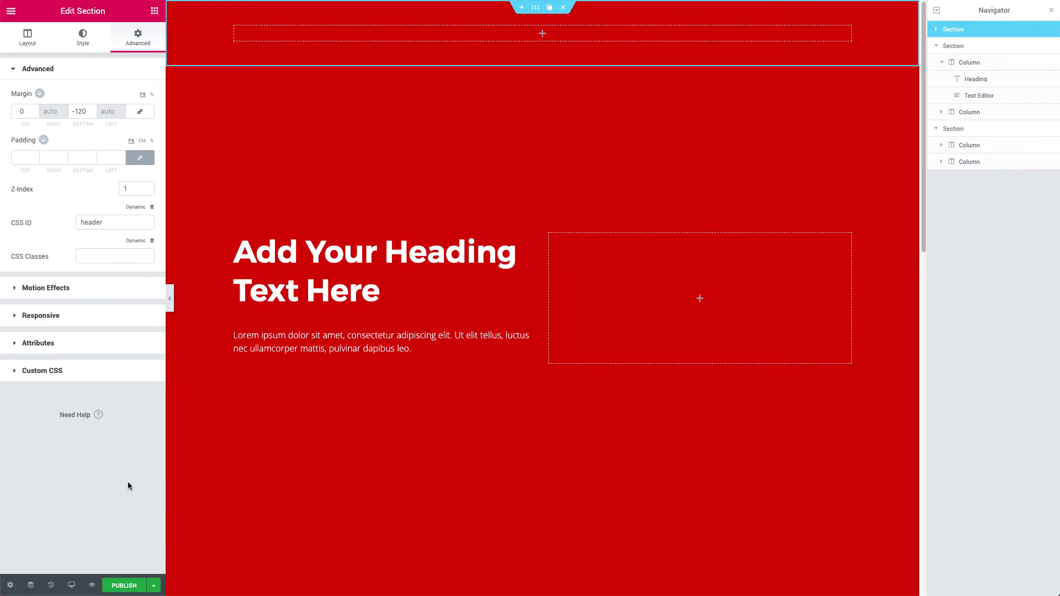
{"action": "left_click", "coordinate": [111, 293]}
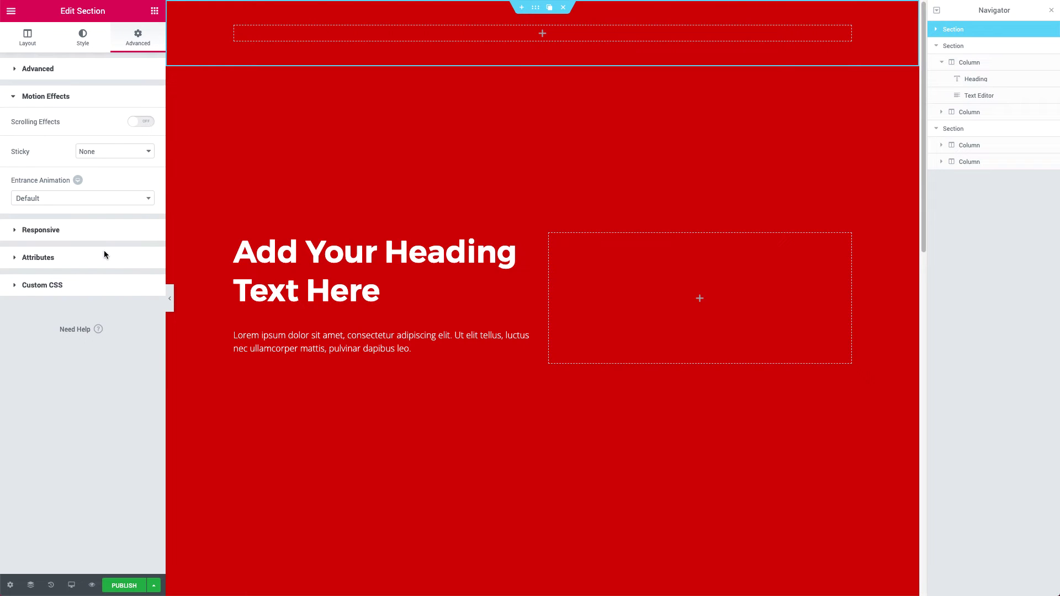
{"action": "left_click", "coordinate": [117, 152]}
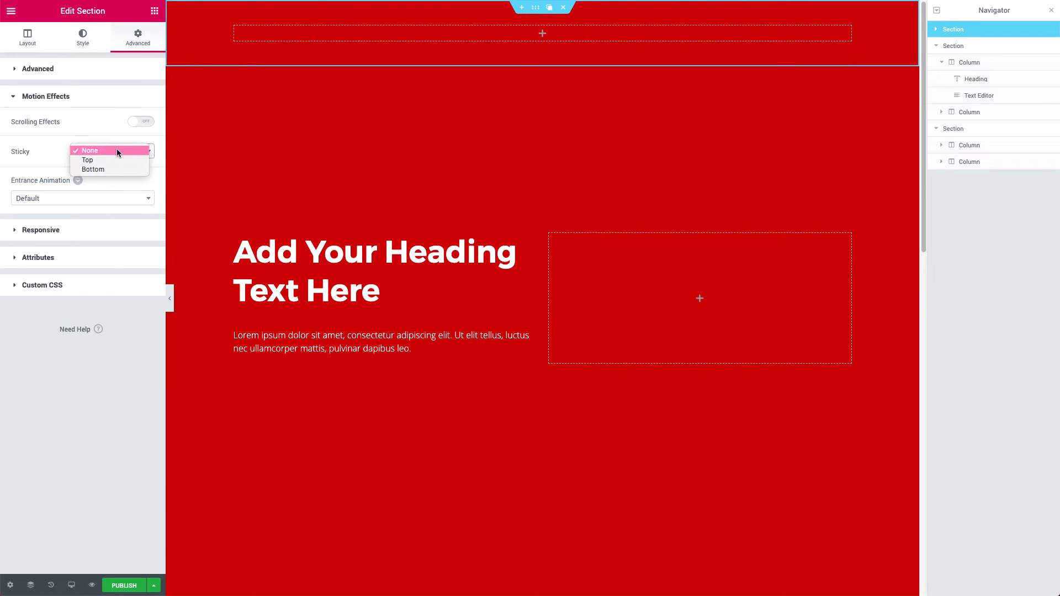
{"action": "left_click", "coordinate": [115, 159]}
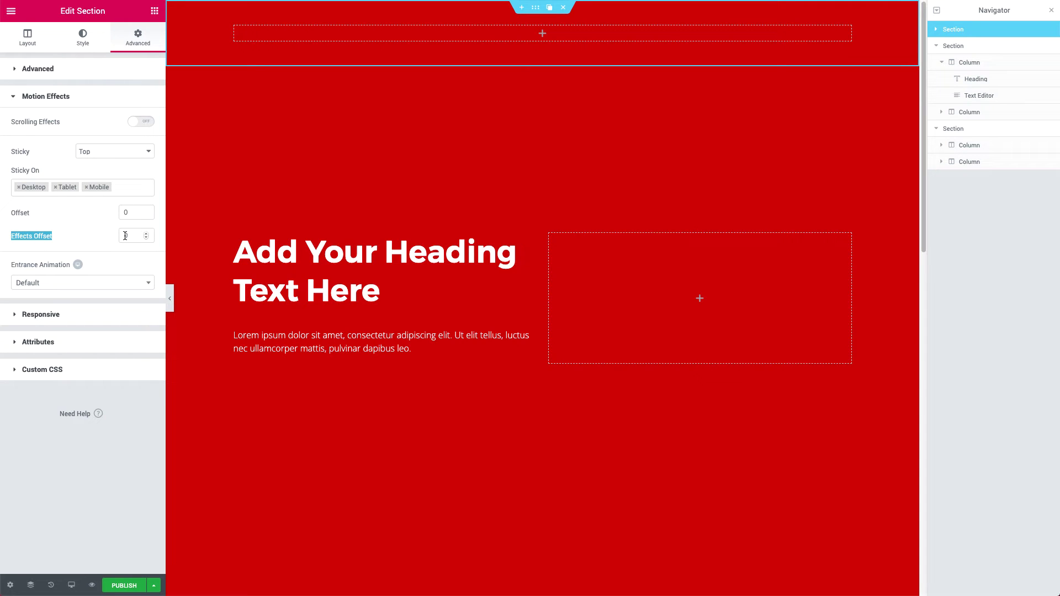
{"action": "left_click_drag", "start_coordinate": [128, 236], "coordinate": [119, 239]}
{"action": "type", "text": "1"}
Add custom CSS giving #header.elementor-sticky--effects the background-color rgba(0,0,0,.5) and transition all .6s ease, and check it while scrolling
{"action": "left_click", "coordinate": [110, 370]}
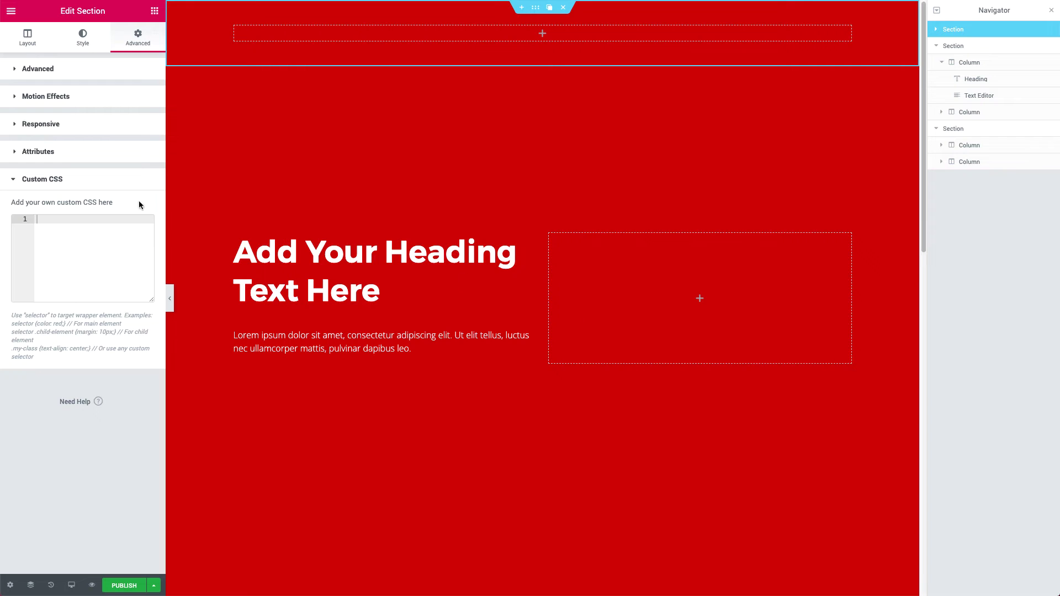
{"action": "type", "text": "#header.elementor-sticky--effects { background-color: rgba(0,0,0,.5); transition: all .6s ease; }"}
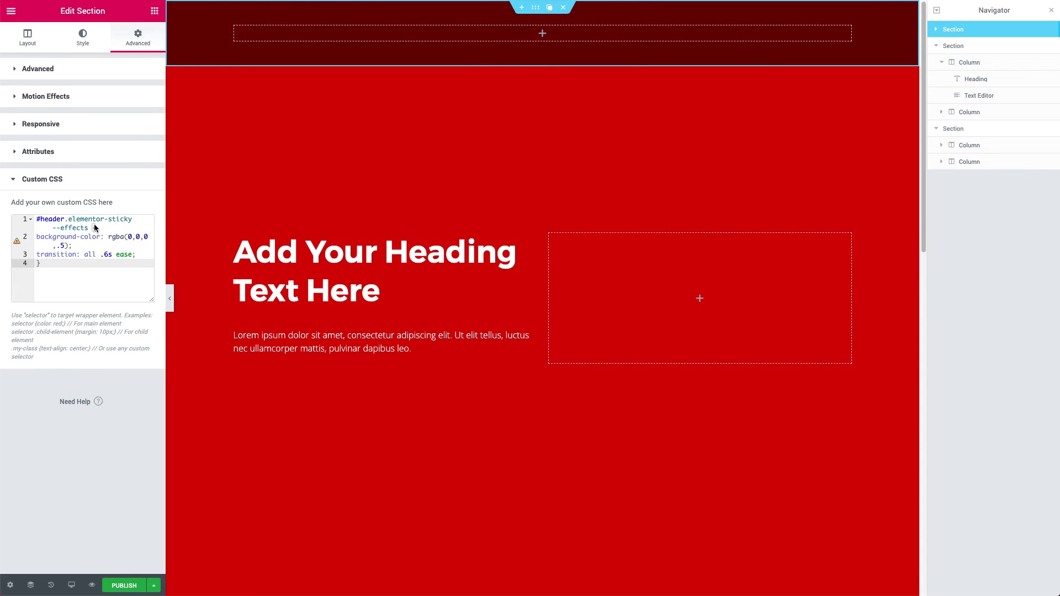
{"action": "left_click_drag", "start_coordinate": [925, 64], "coordinate": [917, 28]}
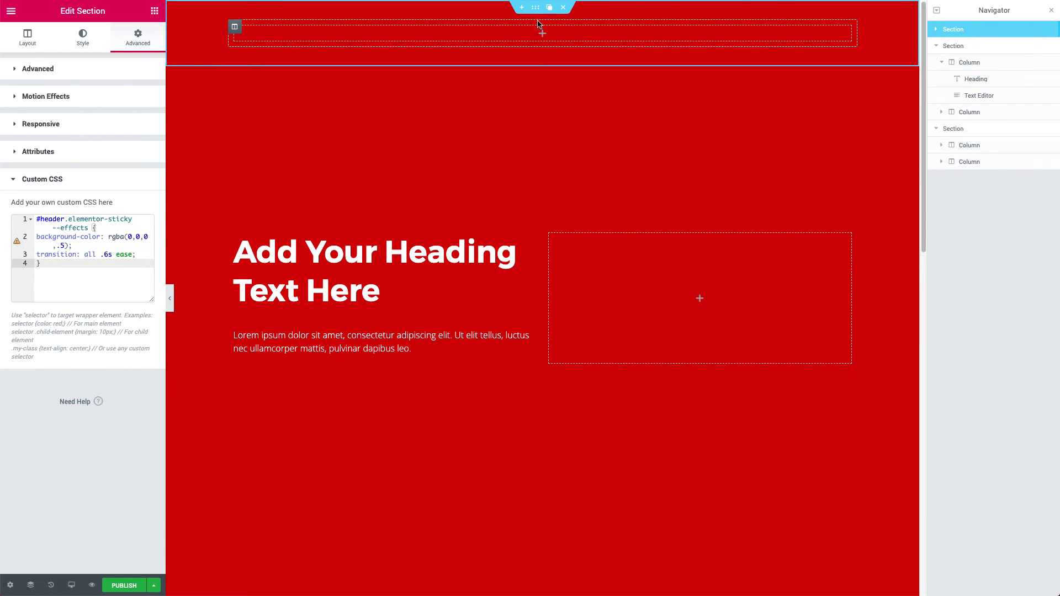
{"action": "mouse_move", "coordinate": [925, 50]}
{"action": "left_mouse_down"}
{"action": "mouse_move", "coordinate": [929, 176]}
{"action": "mouse_move", "coordinate": [923, 34]}
{"action": "left_mouse_up"}
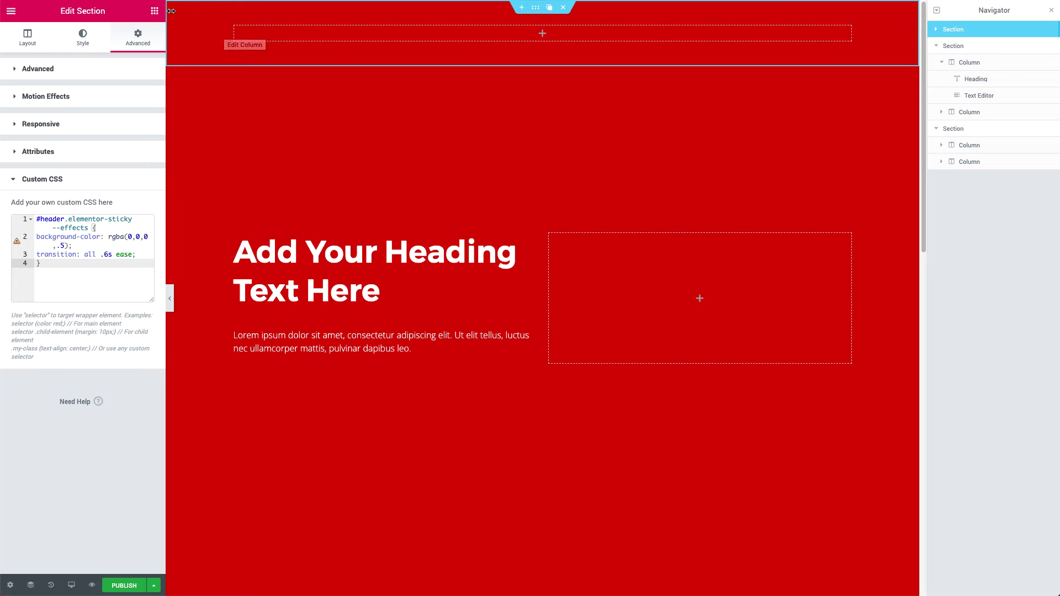
Add an Image widget to the header section using the white "YOUR LOGO" eagle image from the media library
{"action": "left_click", "coordinate": [155, 11]}
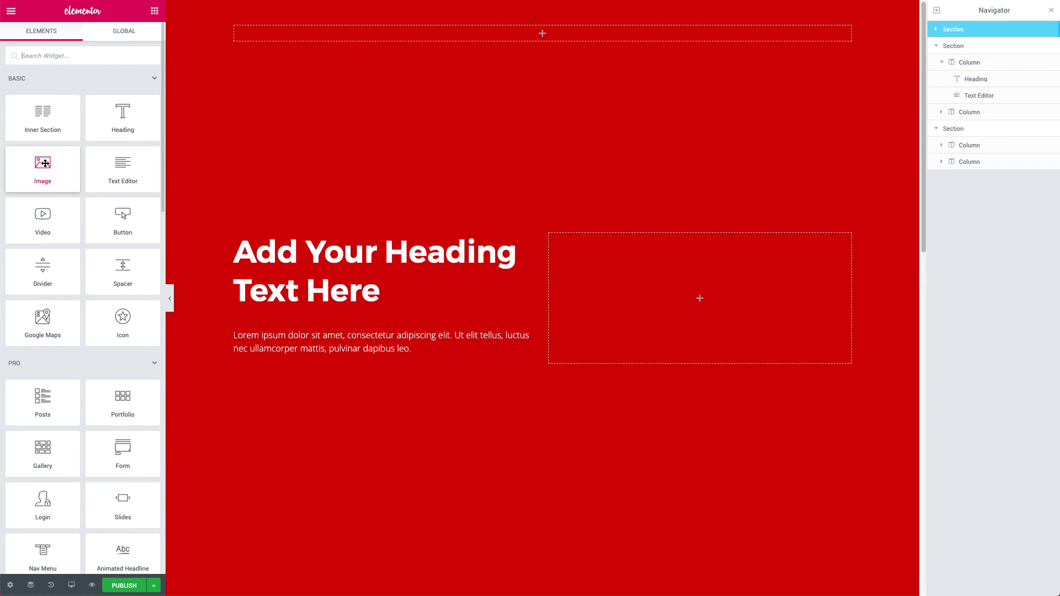
{"action": "left_click_drag", "start_coordinate": [78, 146], "coordinate": [513, 40]}
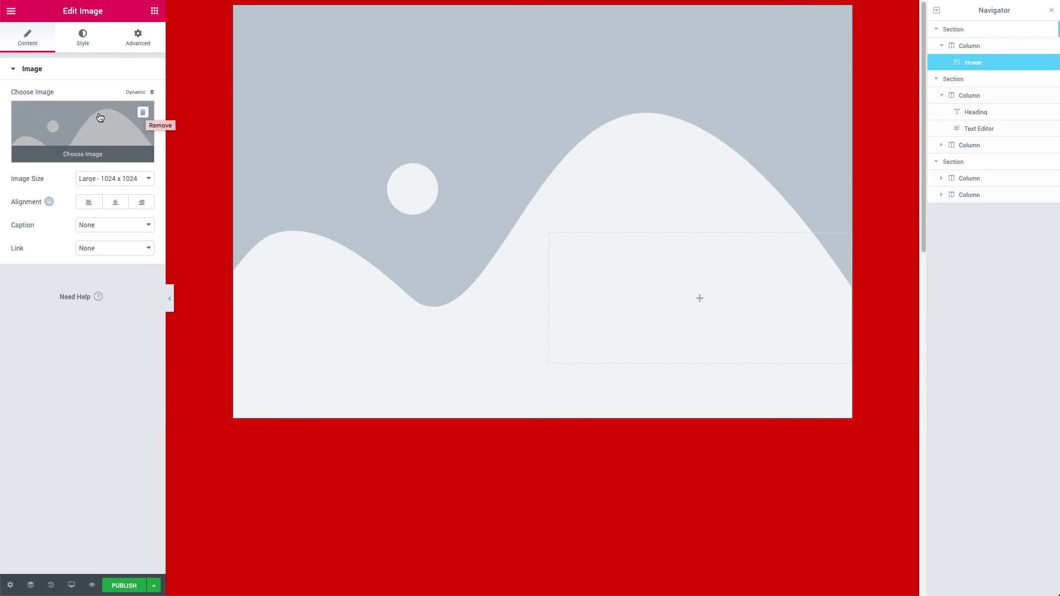
{"action": "left_click", "coordinate": [100, 117]}
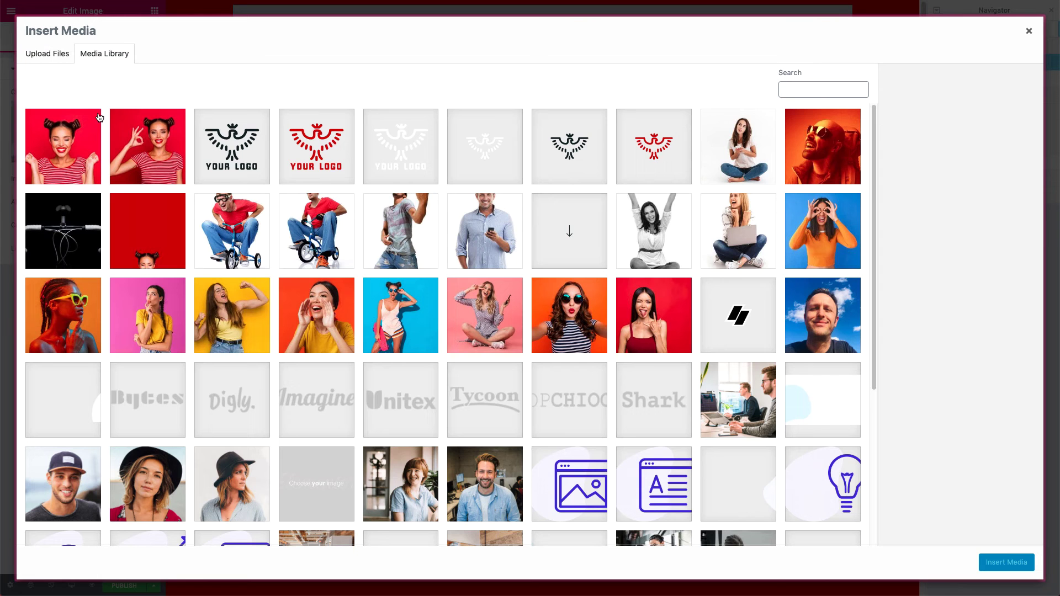
{"action": "left_click", "coordinate": [415, 145]}
{"action": "left_click", "coordinate": [1001, 565]}
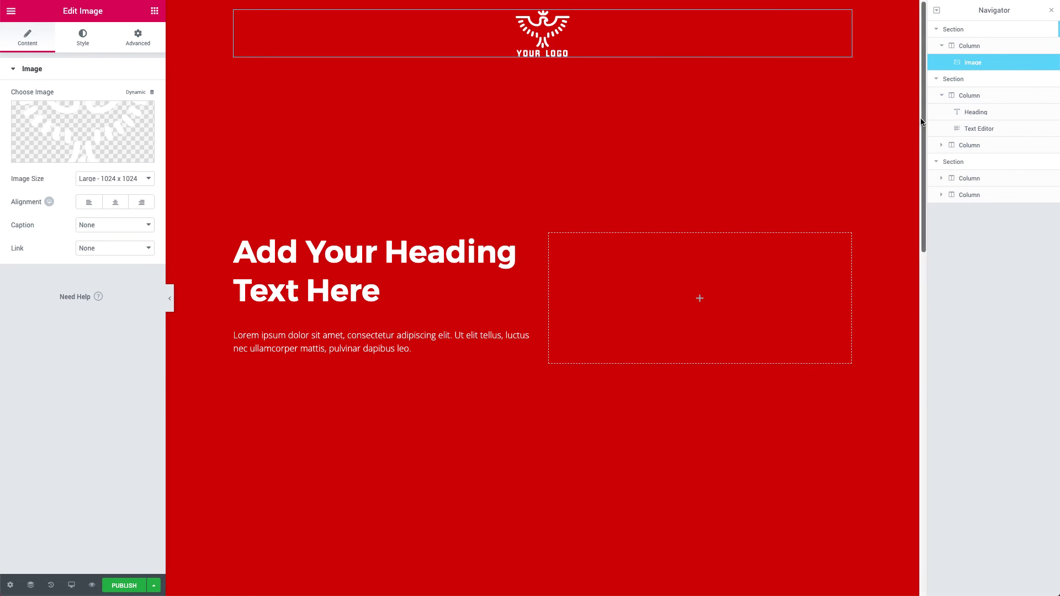
{"action": "mouse_move", "coordinate": [923, 120]}
{"action": "left_mouse_down"}
{"action": "mouse_move", "coordinate": [920, 502]}
{"action": "mouse_move", "coordinate": [921, 100]}
{"action": "left_mouse_up"}
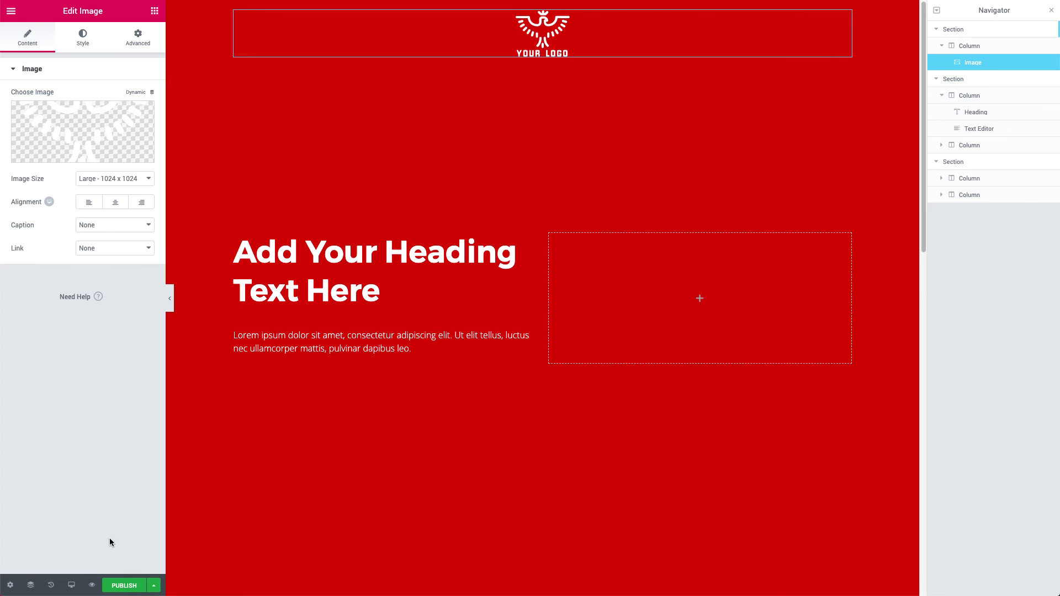
Save the page as a draft
{"action": "left_click", "coordinate": [152, 586]}
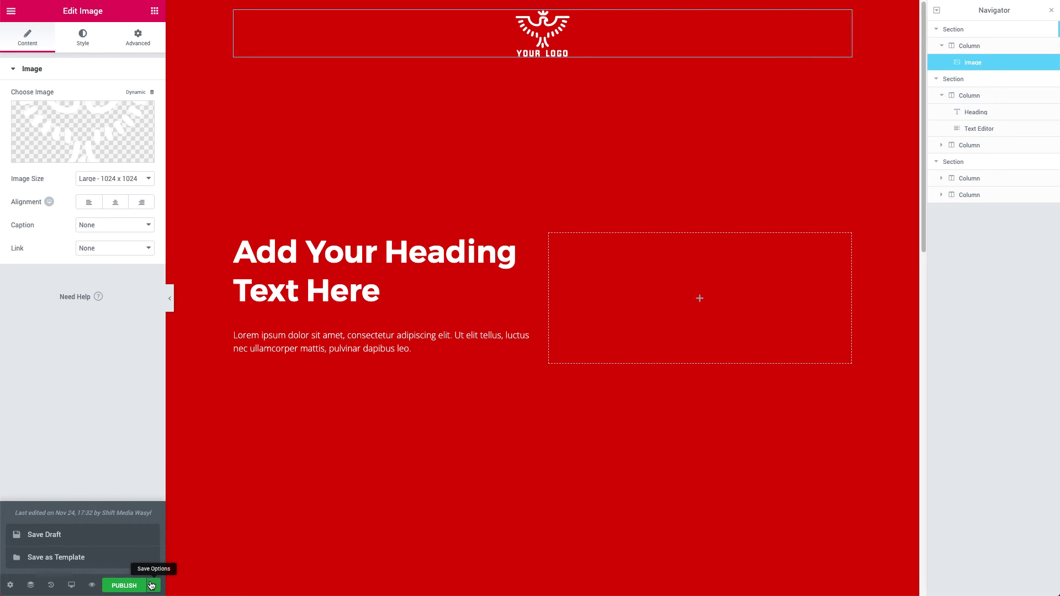
{"action": "left_click", "coordinate": [152, 585]}
{"action": "left_click", "coordinate": [152, 585]}
{"action": "left_click", "coordinate": [88, 540]}
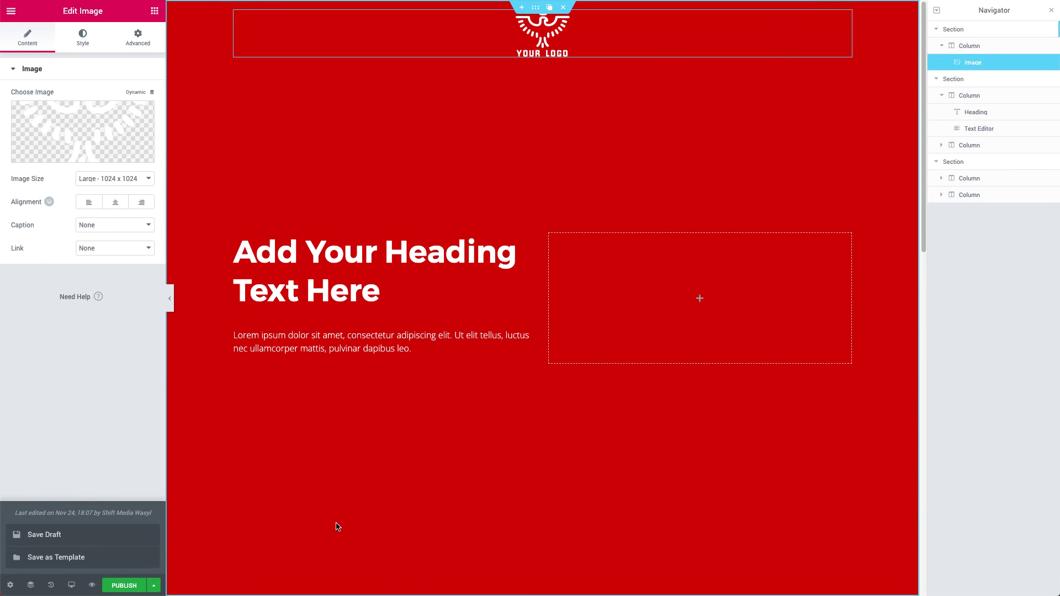
Preview the page, check the sticky header's behavior over both content sections, and close the preview
{"action": "left_click", "coordinate": [93, 585]}
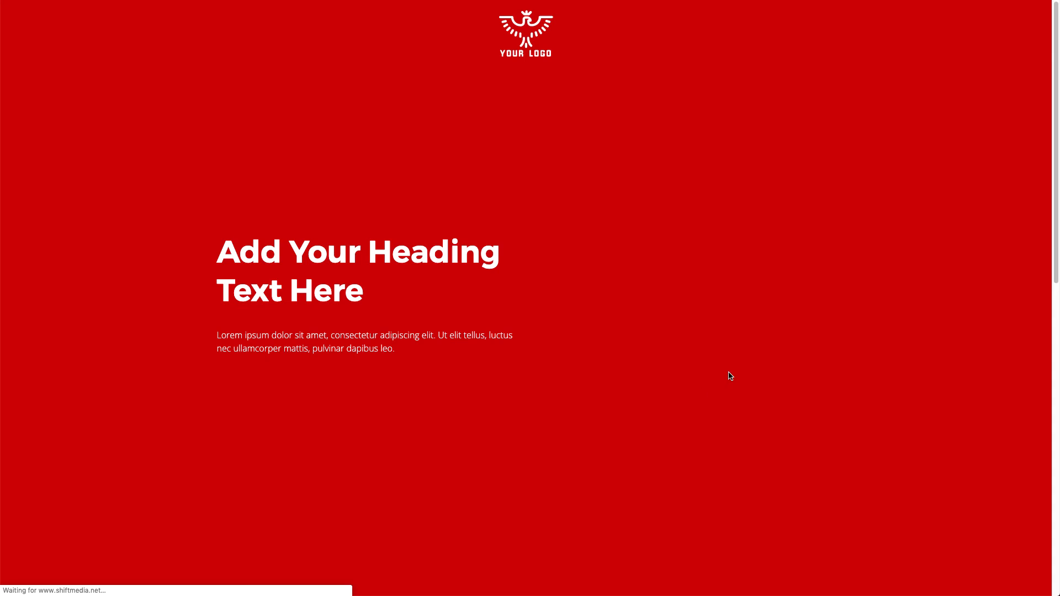
{"action": "scroll", "coordinate": [742, 180], "scroll_direction": "down", "scroll_amount": 8}
{"action": "scroll", "coordinate": [742, 183], "scroll_direction": "down", "scroll_amount": 4}
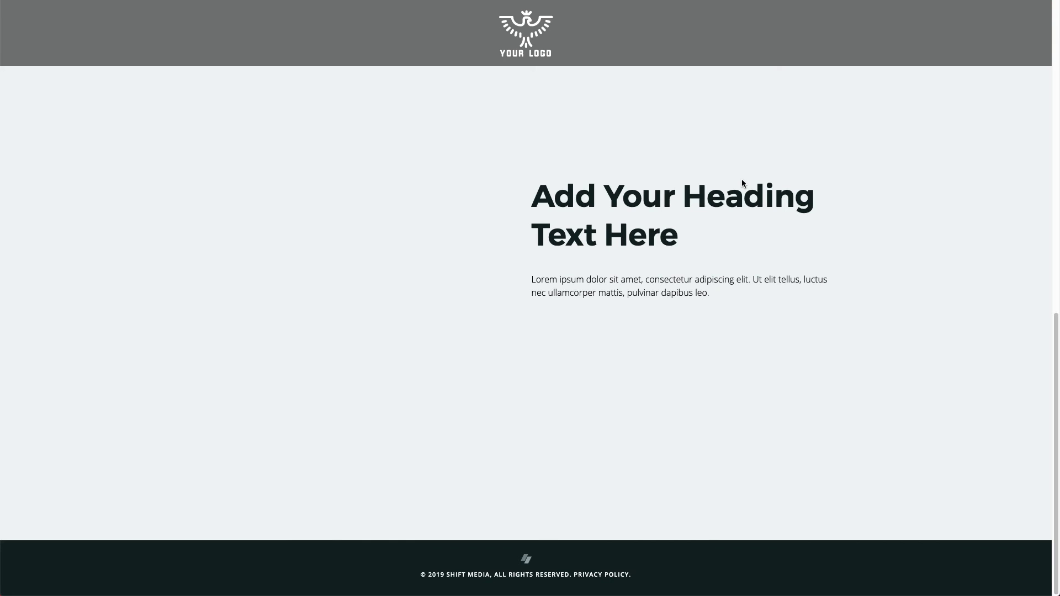
{"action": "scroll", "coordinate": [743, 183], "scroll_direction": "up", "scroll_amount": 12}
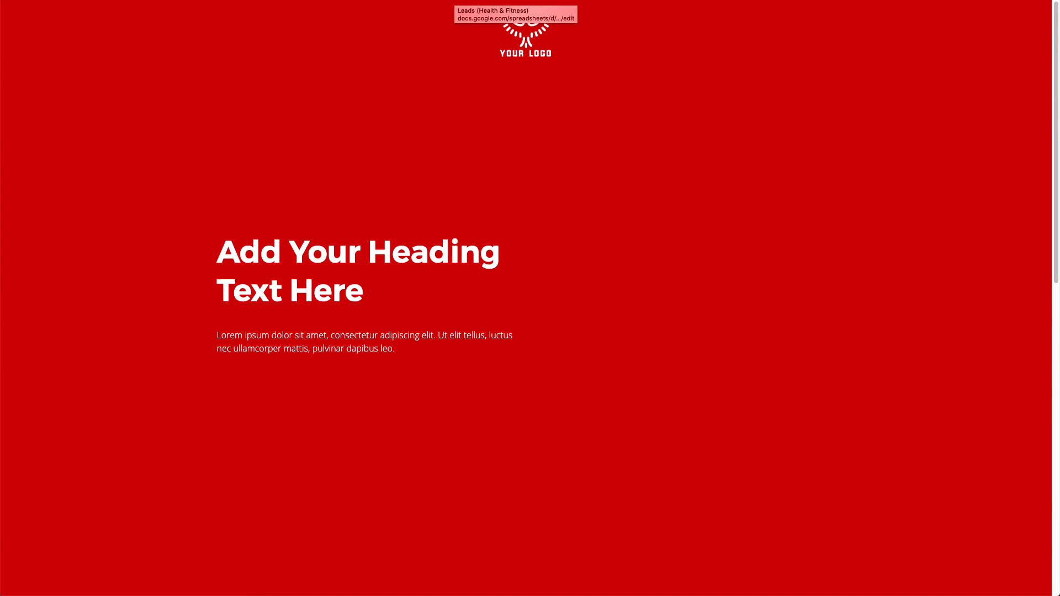
{"action": "key", "text": "ctrl+w"}
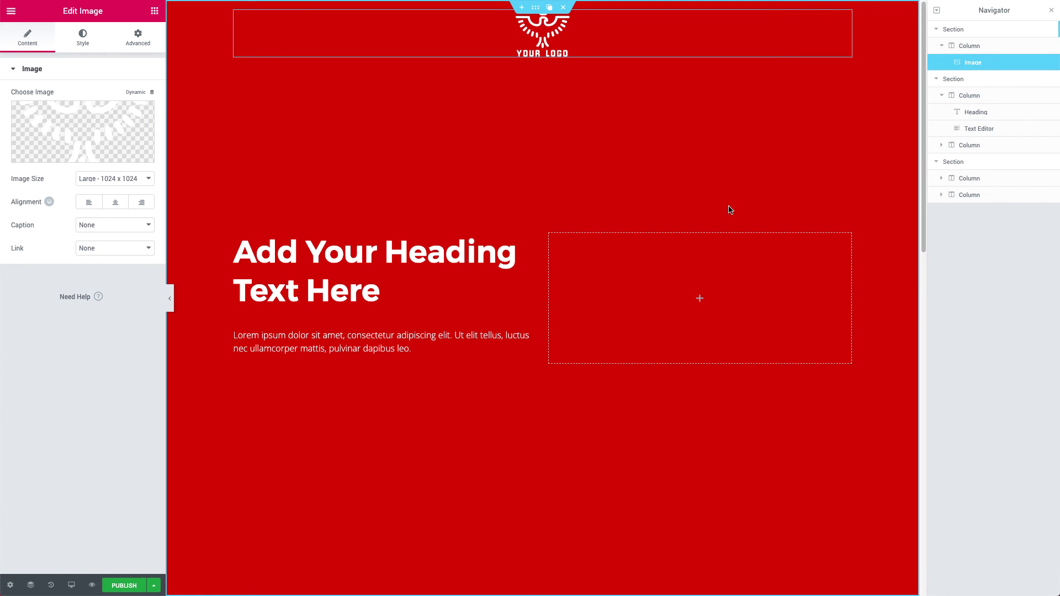
Examine the header's scroll effect in the editor and the background color values in the header section's custom CSS
{"action": "mouse_move", "coordinate": [922, 161]}
{"action": "left_mouse_down"}
{"action": "mouse_move", "coordinate": [917, 272]}
{"action": "mouse_move", "coordinate": [905, 152]}
{"action": "left_mouse_up"}
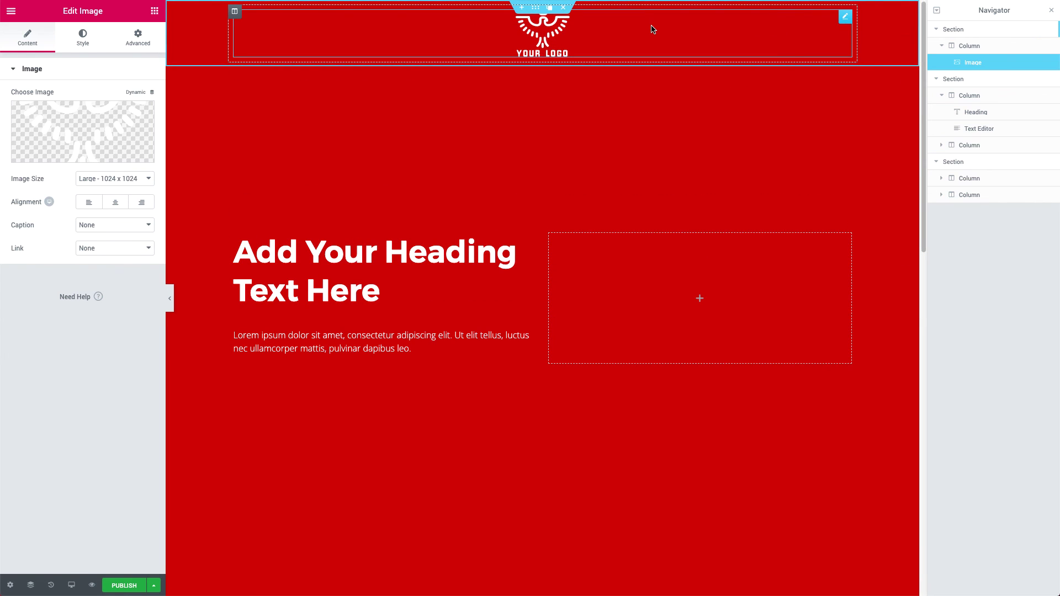
{"action": "left_click_drag", "start_coordinate": [922, 92], "coordinate": [925, 158]}
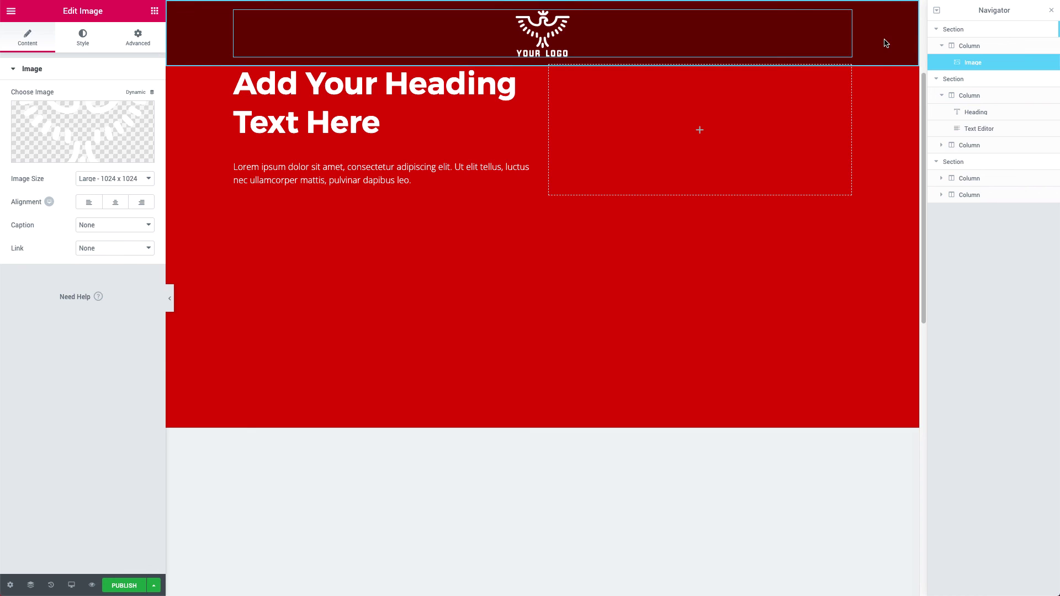
{"action": "left_click", "coordinate": [141, 40]}
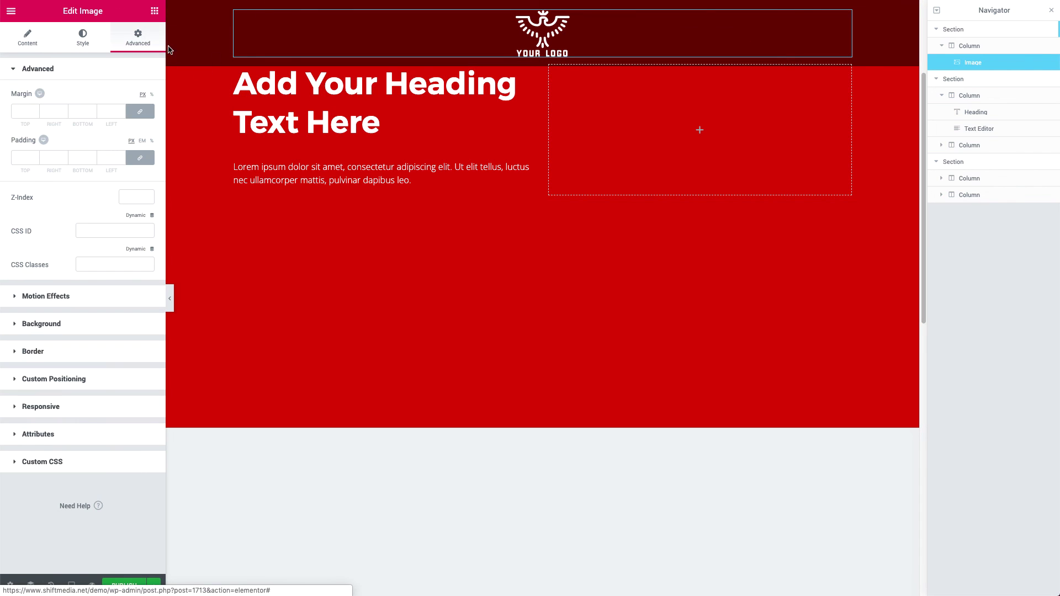
{"action": "left_click", "coordinate": [981, 35]}
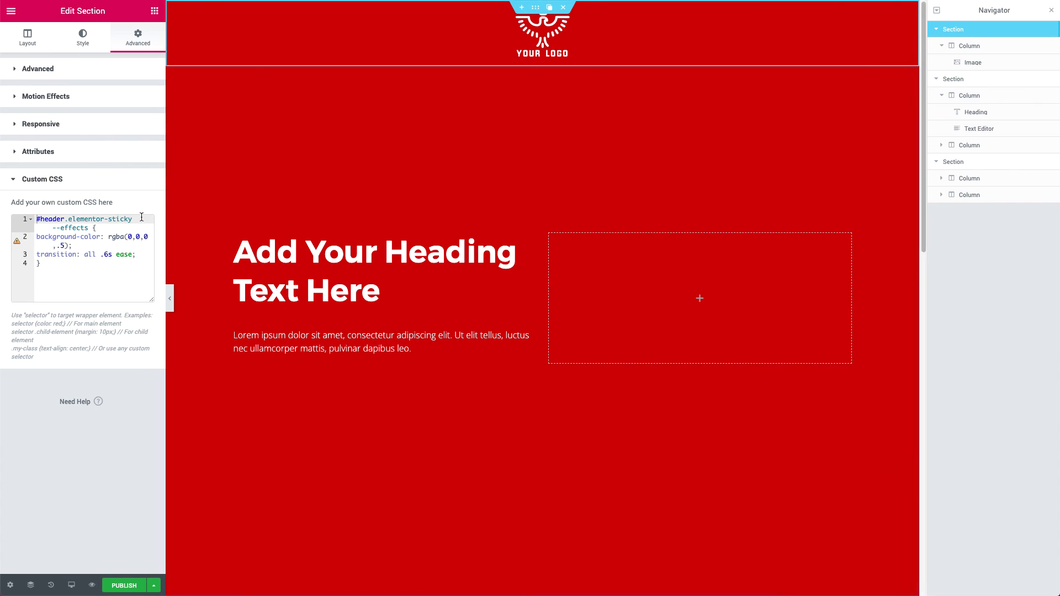
{"action": "left_click_drag", "start_coordinate": [128, 237], "coordinate": [145, 236]}
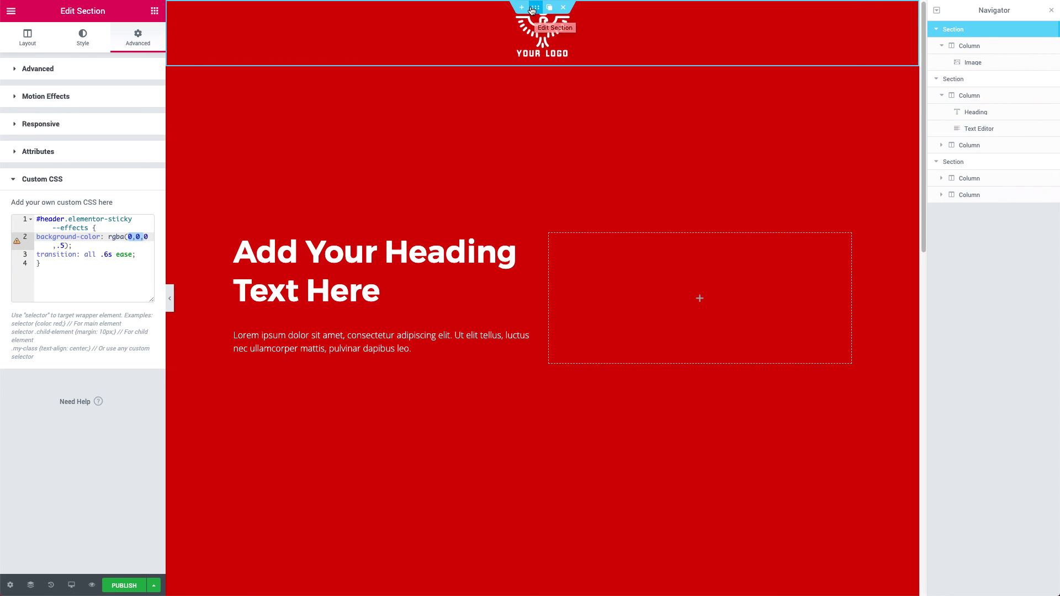
Copy the header section and move the original below the red section
{"action": "right_click", "coordinate": [532, 10]}
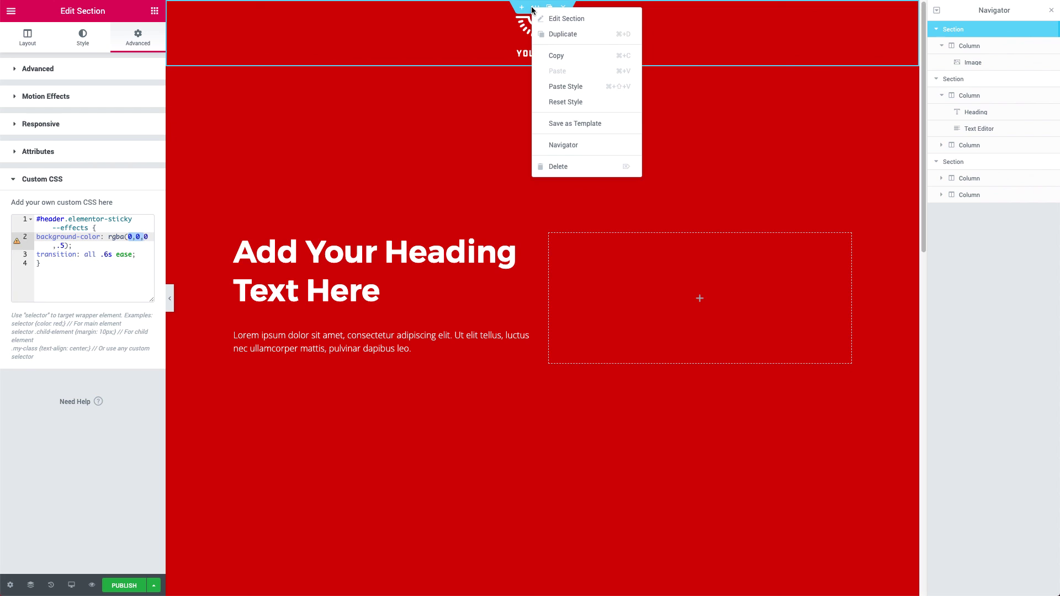
{"action": "left_click", "coordinate": [558, 56]}
{"action": "left_click_drag", "start_coordinate": [536, 7], "coordinate": [549, 24]}
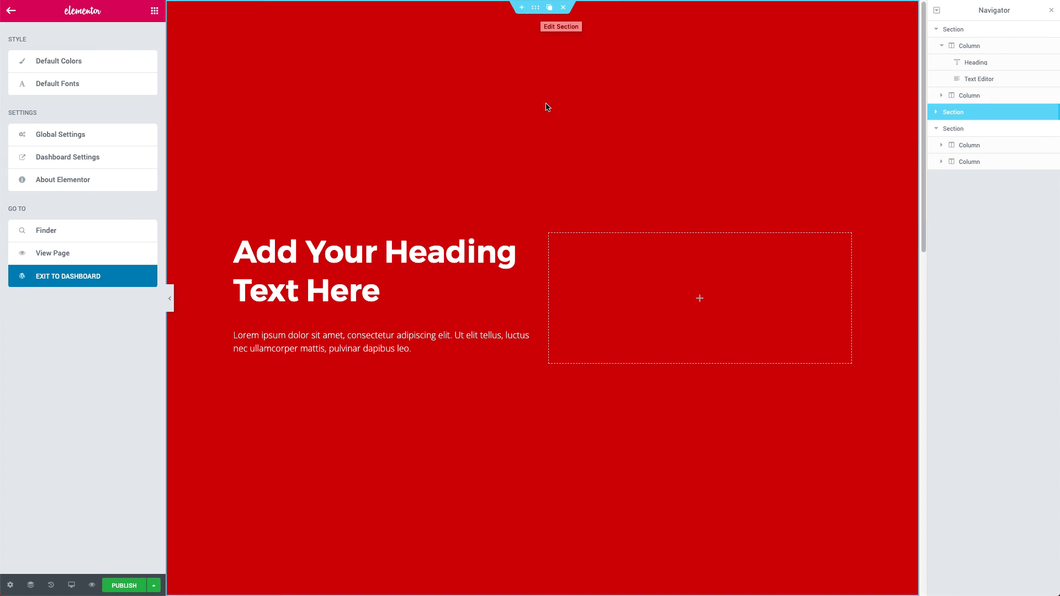